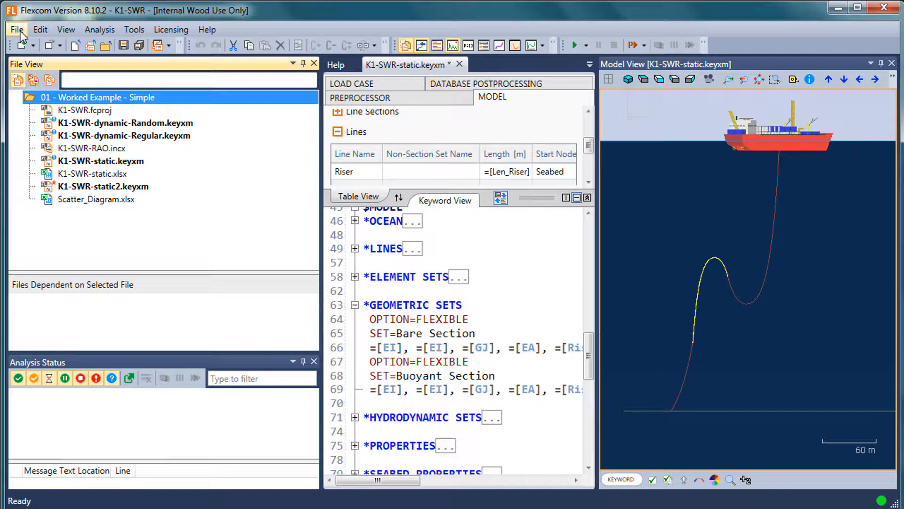
Look through the built-in example project categories, down to the worked examples under Software Tutorials
{"action": "left_click", "coordinate": [24, 33]}
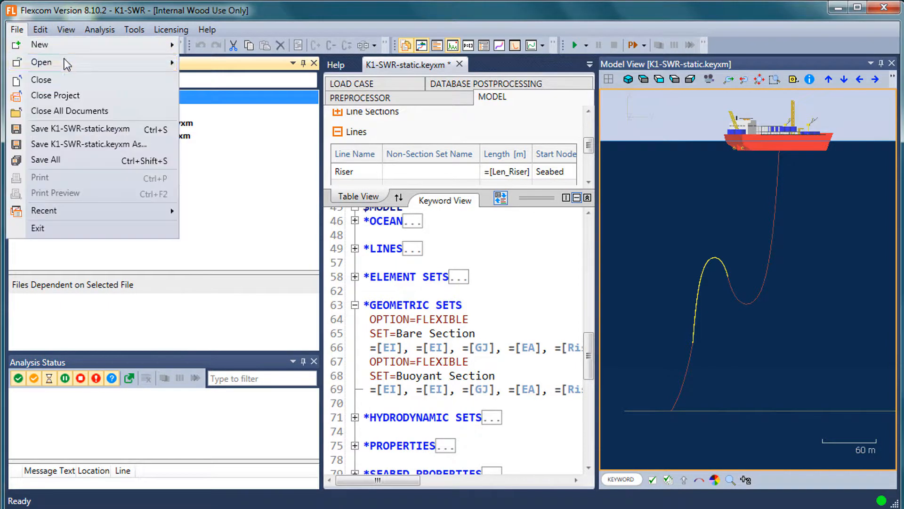
{"action": "mouse_move", "coordinate": [68, 49]}
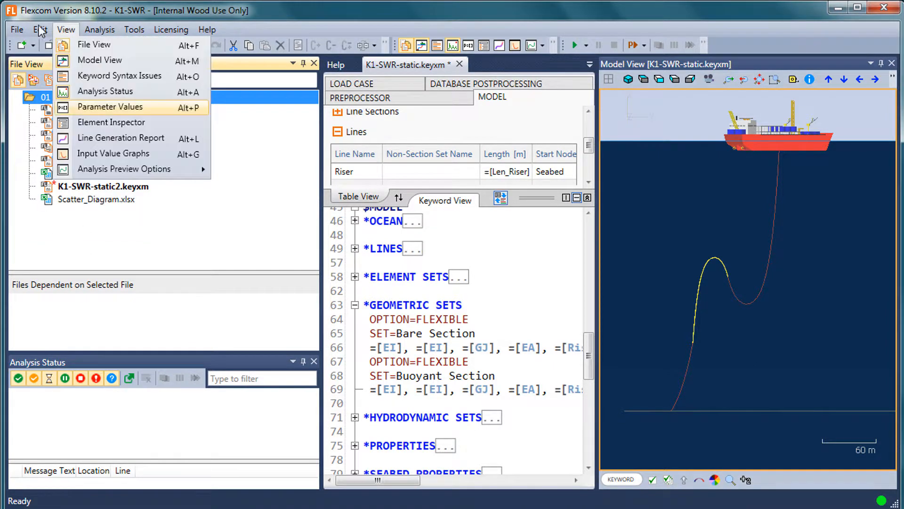
{"action": "left_click", "coordinate": [81, 11]}
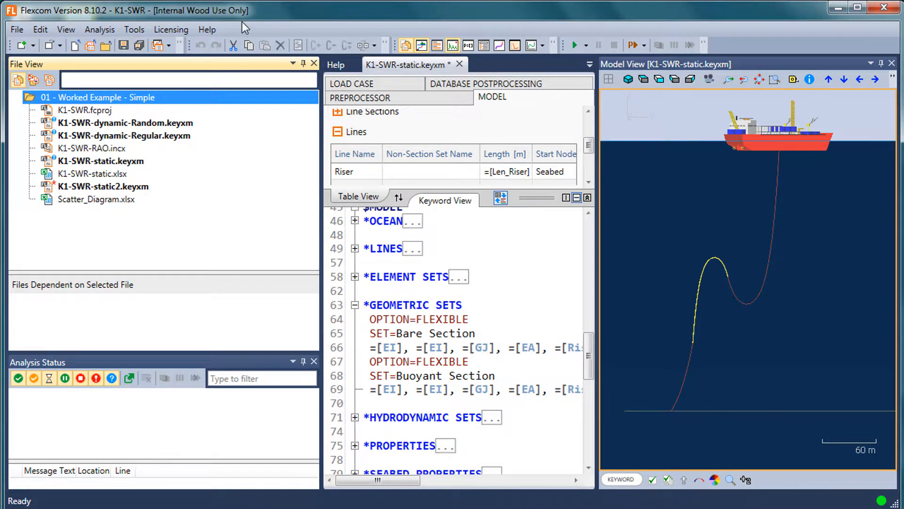
{"action": "left_click", "coordinate": [212, 33]}
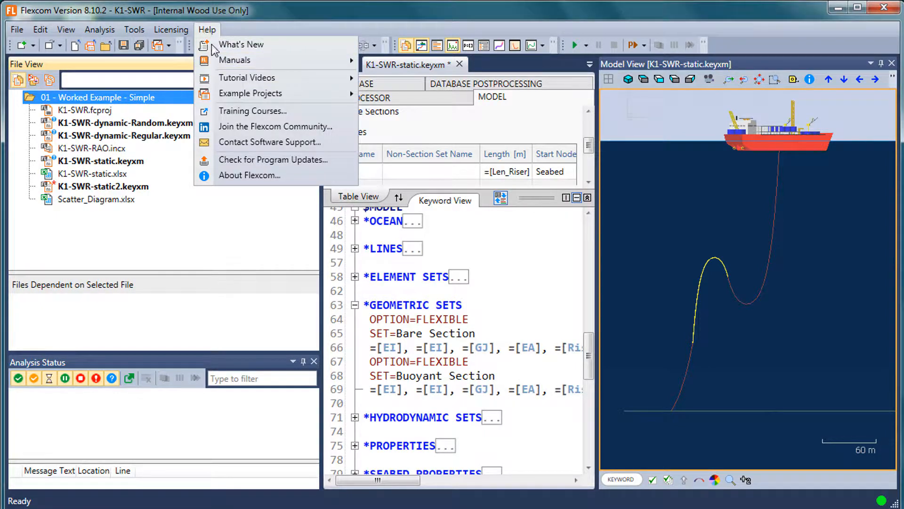
{"action": "mouse_move", "coordinate": [267, 95]}
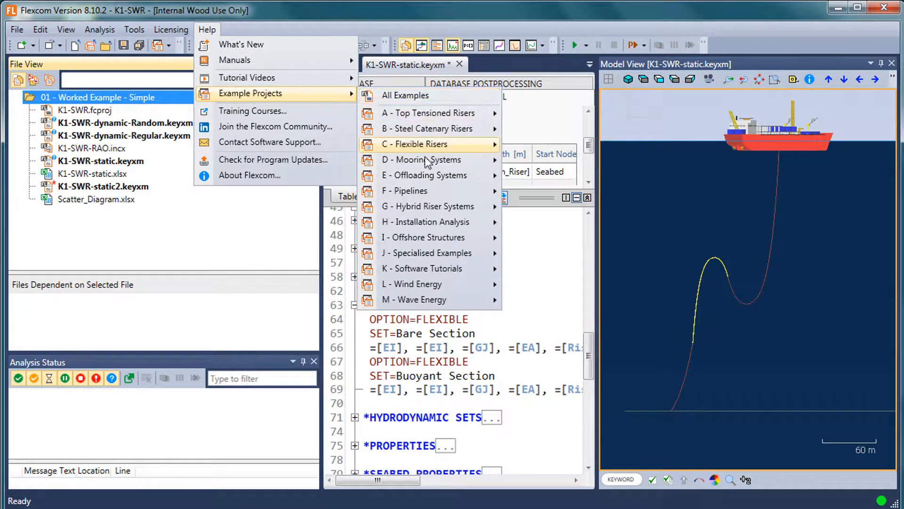
{"action": "mouse_move", "coordinate": [449, 128]}
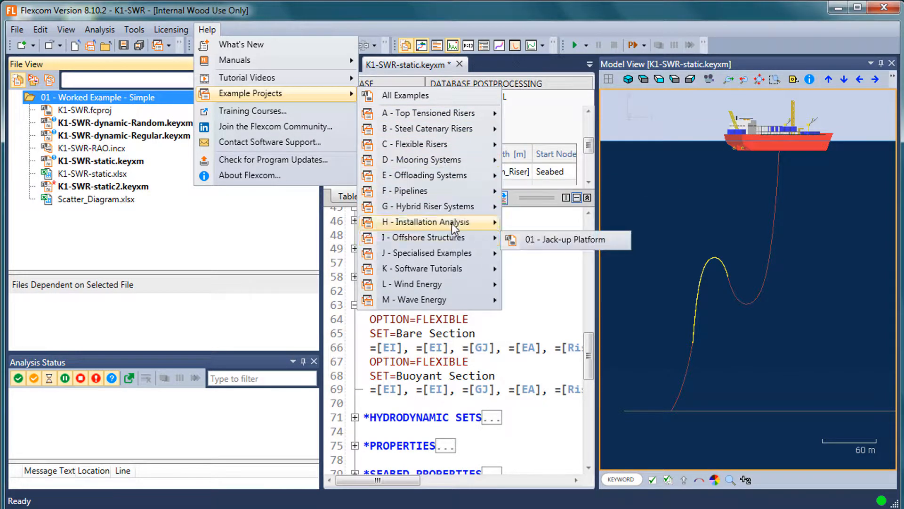
{"action": "mouse_move", "coordinate": [455, 273]}
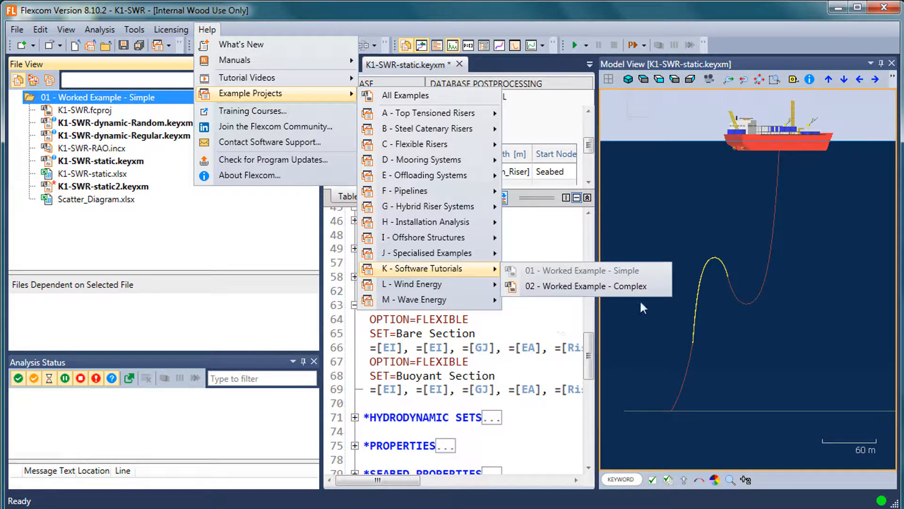
{"action": "left_click", "coordinate": [428, 349]}
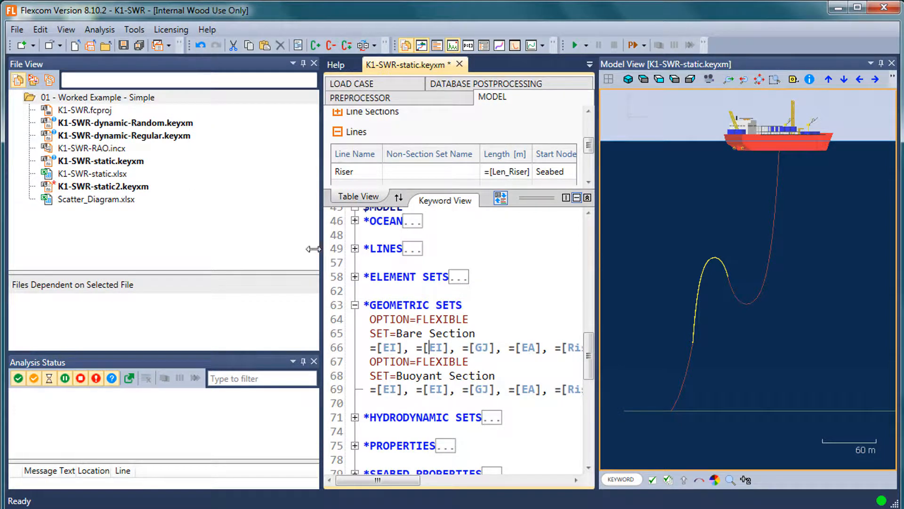
Narrow the project file list and filter it to show only keyword files
{"action": "left_click_drag", "start_coordinate": [313, 249], "coordinate": [285, 249]}
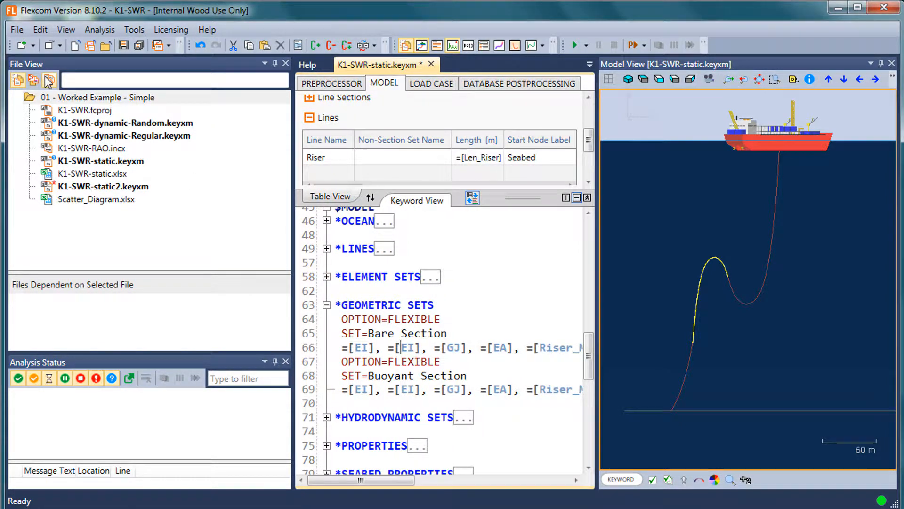
{"action": "left_click", "coordinate": [17, 82]}
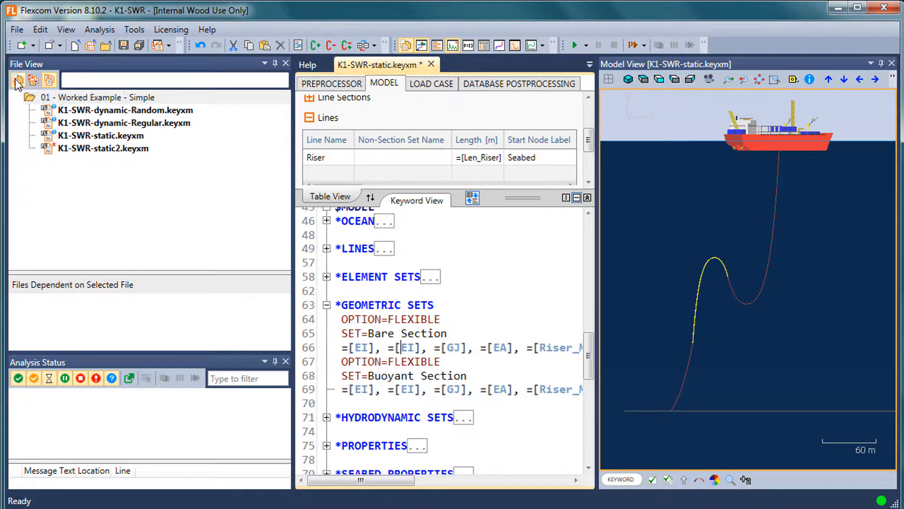
{"action": "left_click", "coordinate": [50, 81]}
Check which files depend on each static and dynamic keyword file in the project
{"action": "left_click", "coordinate": [142, 136]}
{"action": "left_click", "coordinate": [153, 147]}
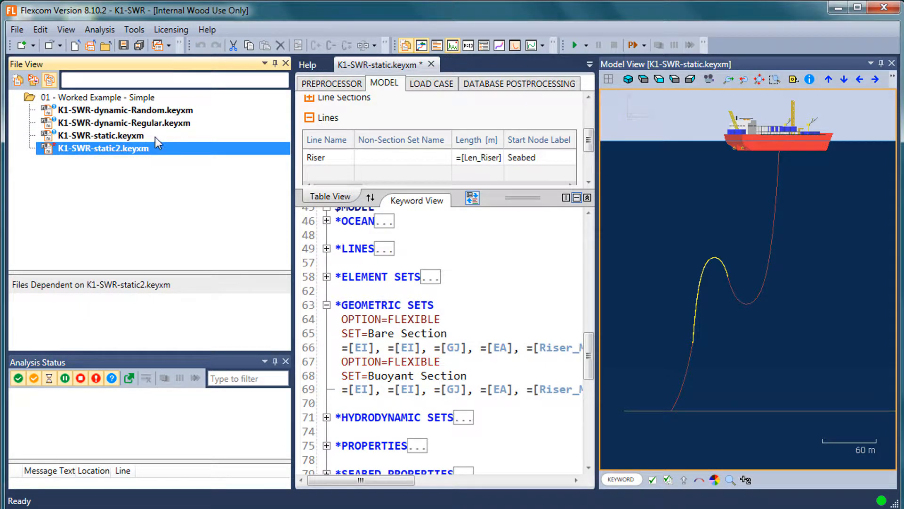
{"action": "left_click", "coordinate": [154, 137]}
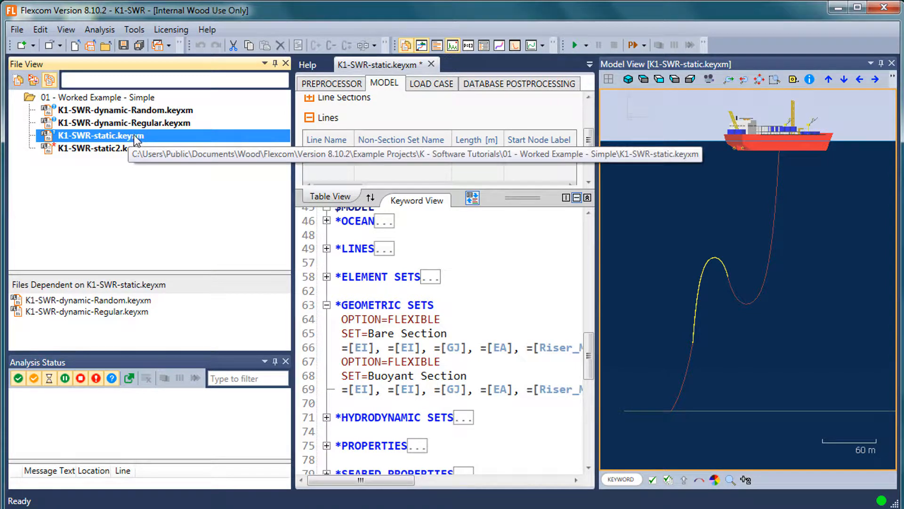
{"action": "left_click", "coordinate": [171, 111]}
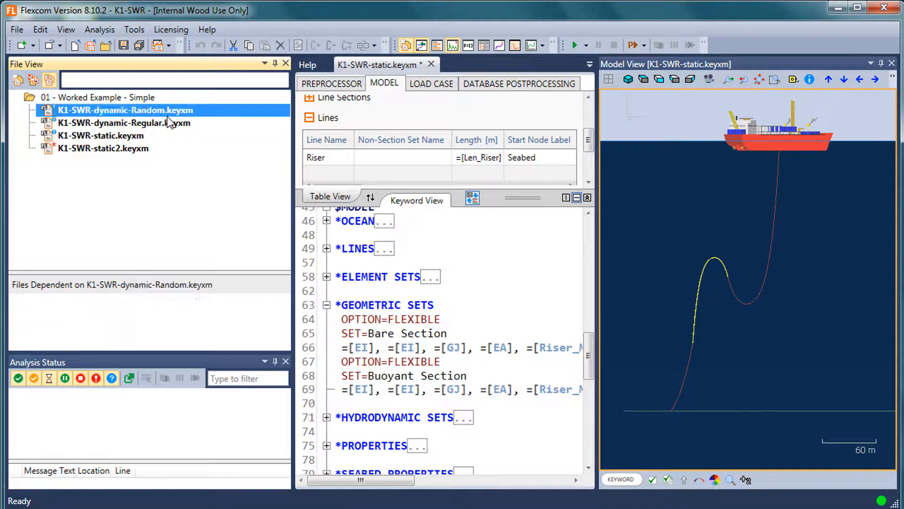
{"action": "left_click", "coordinate": [166, 124]}
{"action": "left_click", "coordinate": [164, 111]}
{"action": "left_click", "coordinate": [137, 148]}
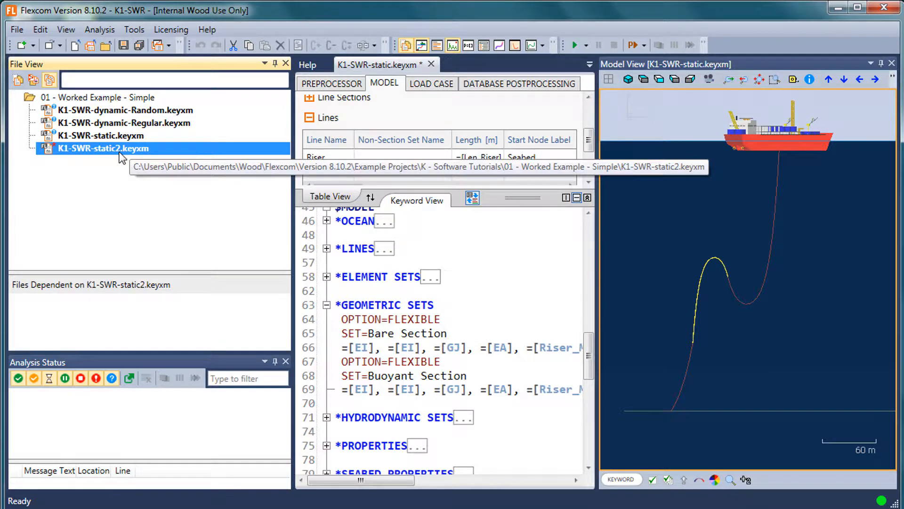
{"action": "left_click", "coordinate": [126, 135]}
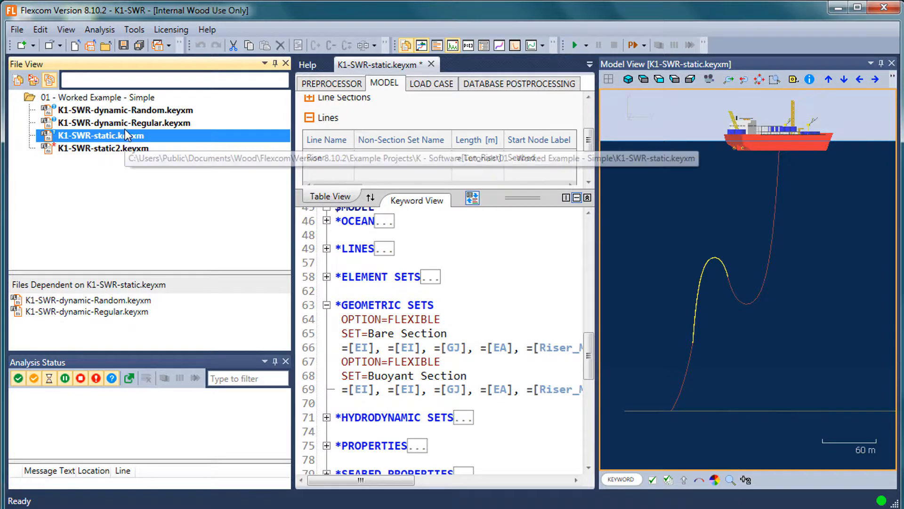
Close K1-SWR-static.keyxm without saving its changes and close the Help page
{"action": "left_click_drag", "start_coordinate": [293, 212], "coordinate": [168, 211]}
{"action": "left_click", "coordinate": [305, 64]}
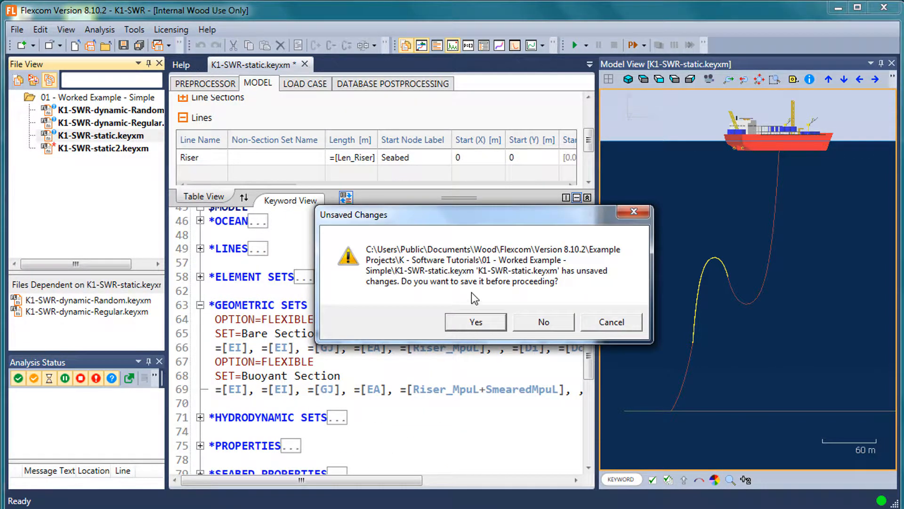
{"action": "left_click", "coordinate": [531, 322]}
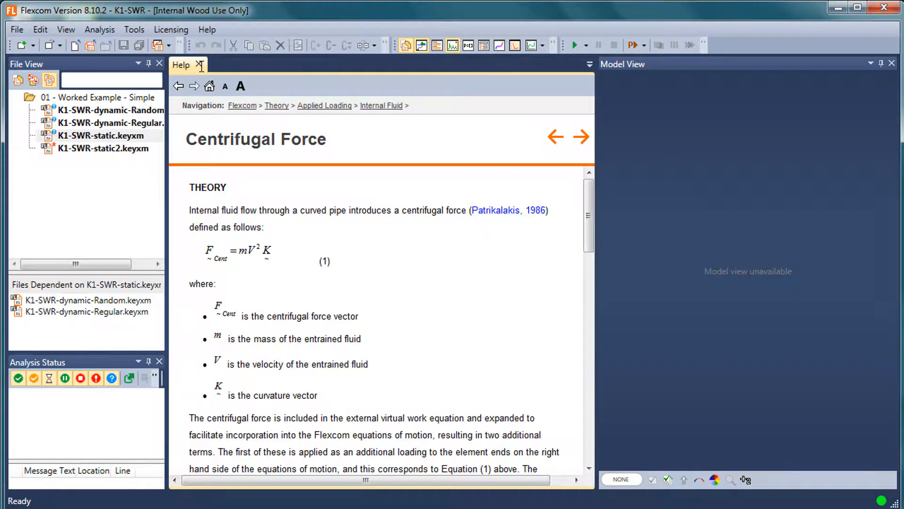
{"action": "left_click", "coordinate": [199, 65]}
Reopen K1-SWR-static.keyxm and widen the project file list to fit the full file names
{"action": "double_click", "coordinate": [113, 135]}
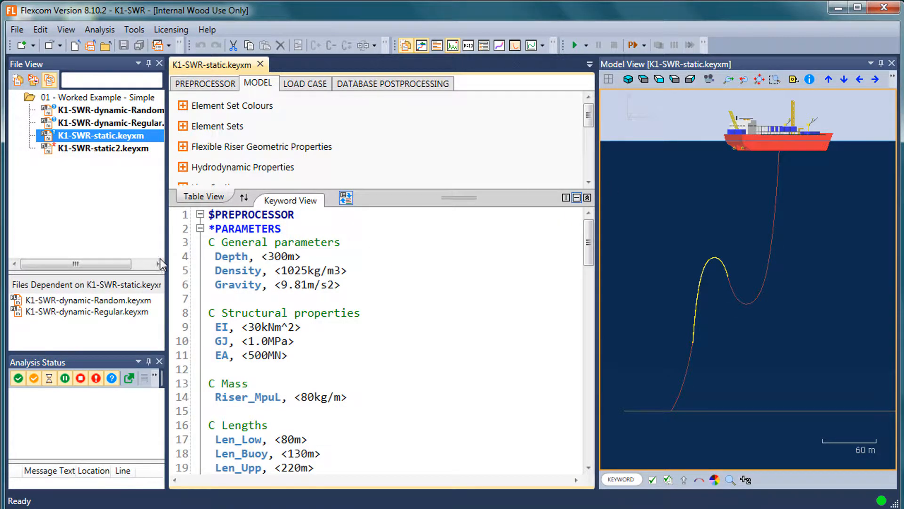
{"action": "left_click_drag", "start_coordinate": [207, 256], "coordinate": [298, 258]}
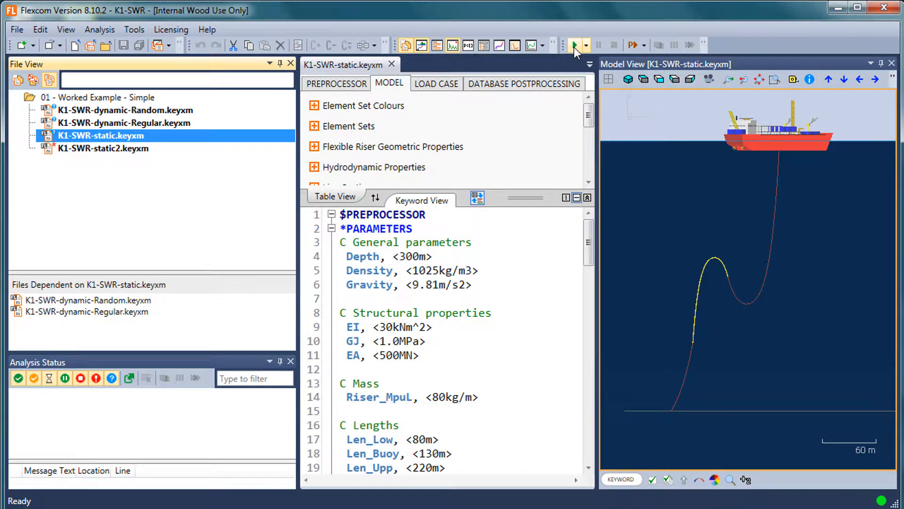
{"action": "left_click", "coordinate": [410, 291]}
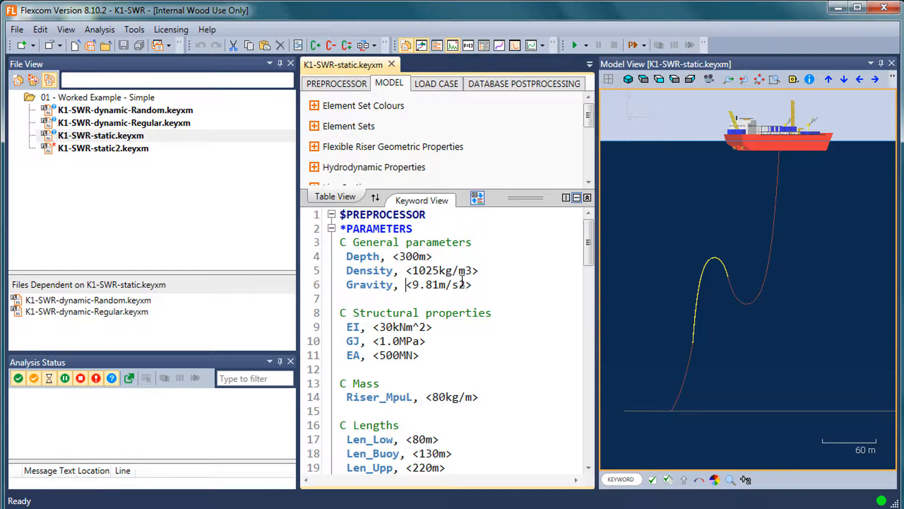
Run the analysis for K1-SWR-static.keyxm and enlarge the analysis status area to follow its progress
{"action": "left_click", "coordinate": [101, 137]}
{"action": "right_click", "coordinate": [101, 137]}
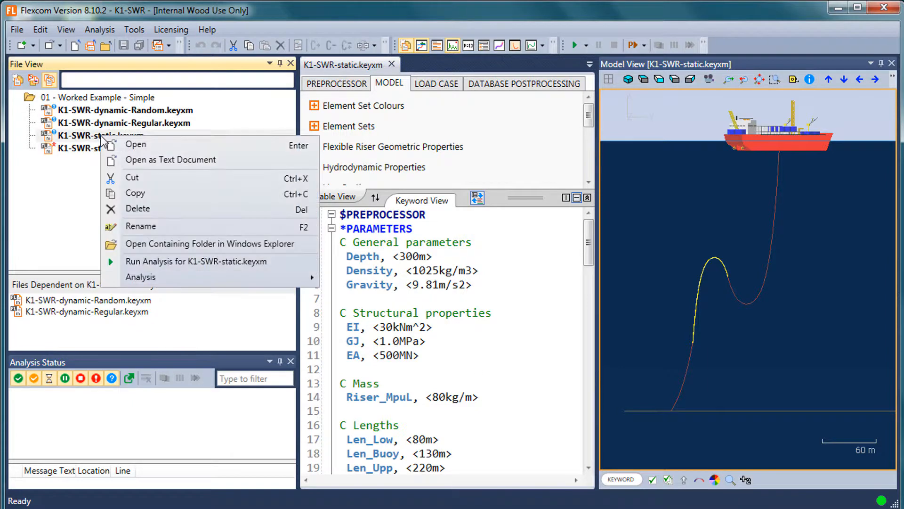
{"action": "left_click", "coordinate": [183, 261]}
{"action": "left_click_drag", "start_coordinate": [172, 272], "coordinate": [172, 211]}
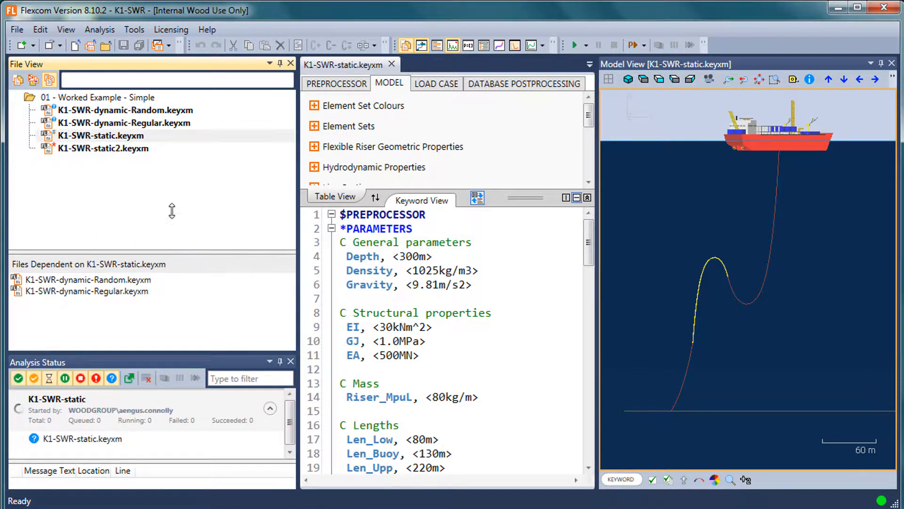
{"action": "left_click_drag", "start_coordinate": [162, 351], "coordinate": [162, 295]}
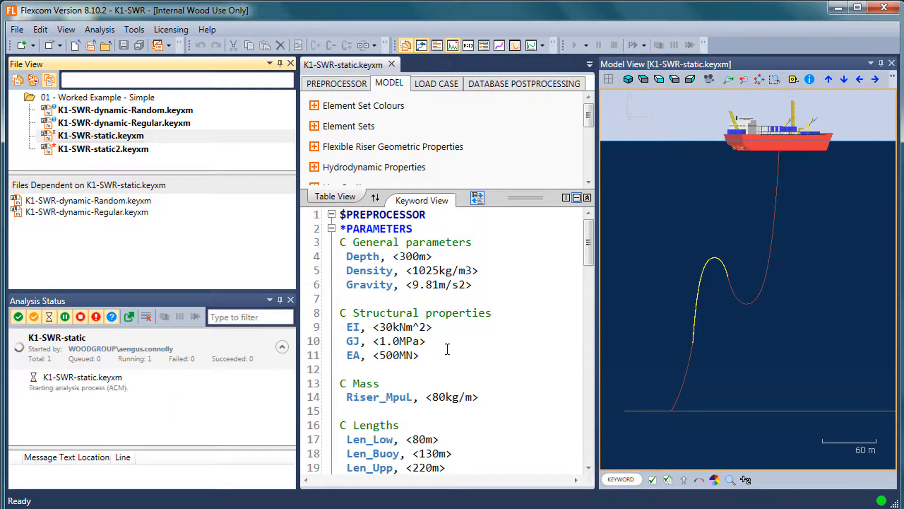
{"action": "mouse_move", "coordinate": [448, 348]}
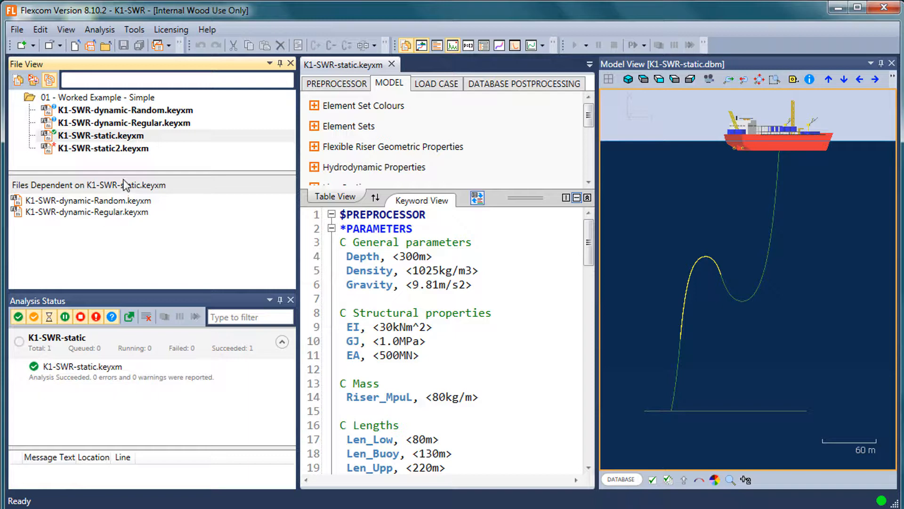
Give the project file list more height and select K1-SWR-static2.keyxm after K1-SWR-static.keyxm
{"action": "left_click_drag", "start_coordinate": [123, 173], "coordinate": [122, 225]}
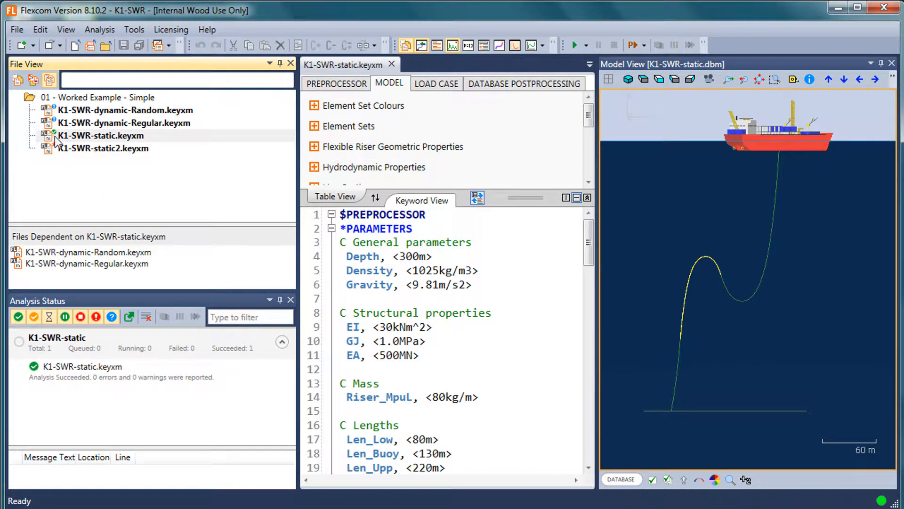
{"action": "left_click", "coordinate": [113, 140]}
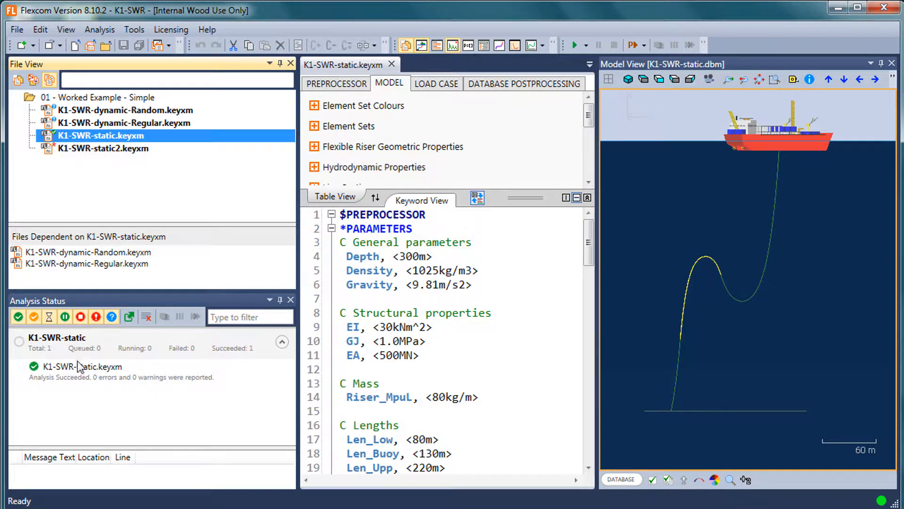
{"action": "left_click", "coordinate": [125, 149]}
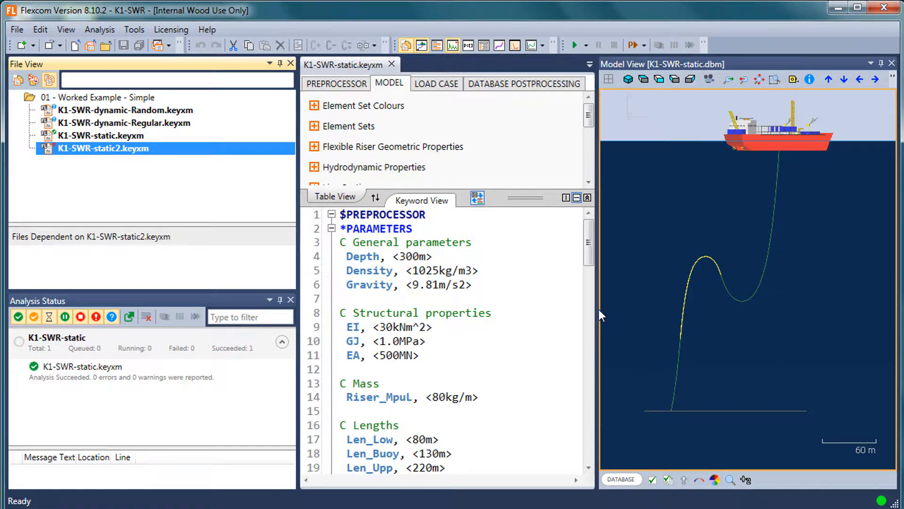
Widen the model view and enlarge the solved riser configuration in it
{"action": "left_click_drag", "start_coordinate": [597, 314], "coordinate": [582, 314]}
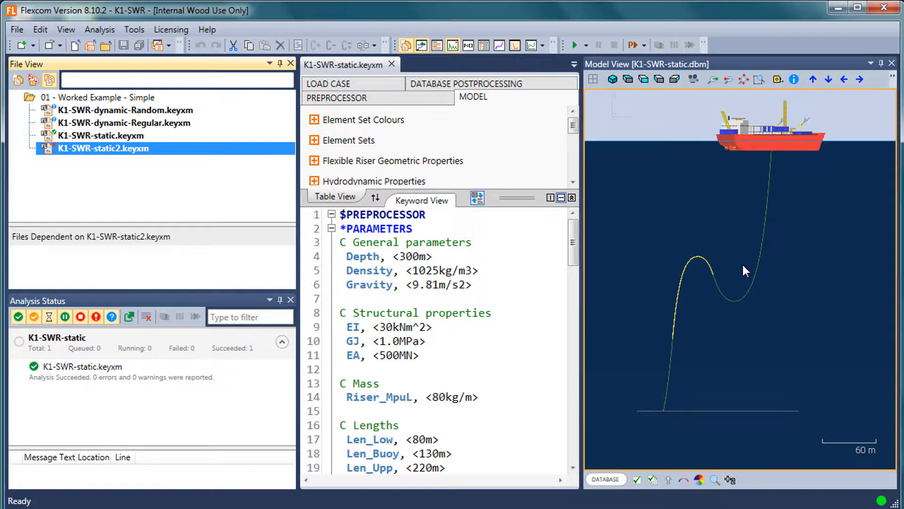
{"action": "left_click", "coordinate": [745, 288]}
{"action": "left_click_drag", "start_coordinate": [744, 287], "coordinate": [721, 302]}
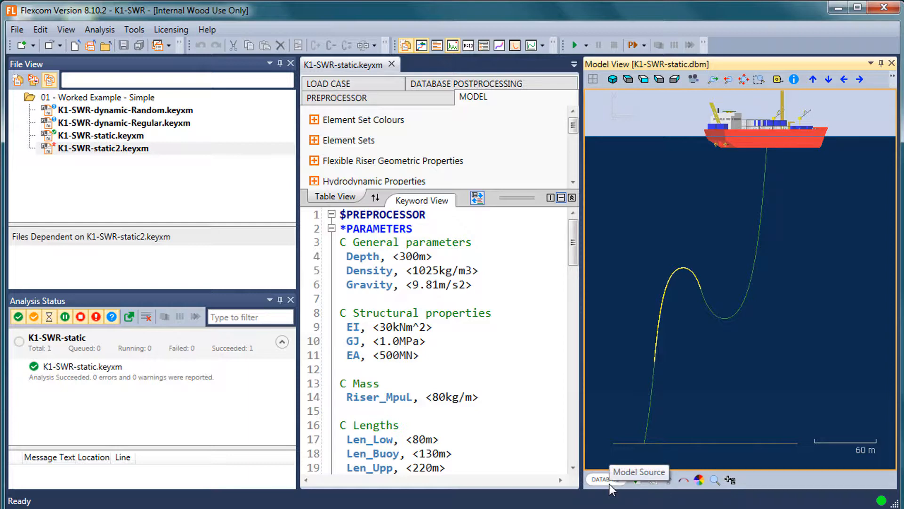
Widen the keyword editor and expand the *OCEAN keyword in the $MODEL section
{"action": "left_click", "coordinate": [531, 389]}
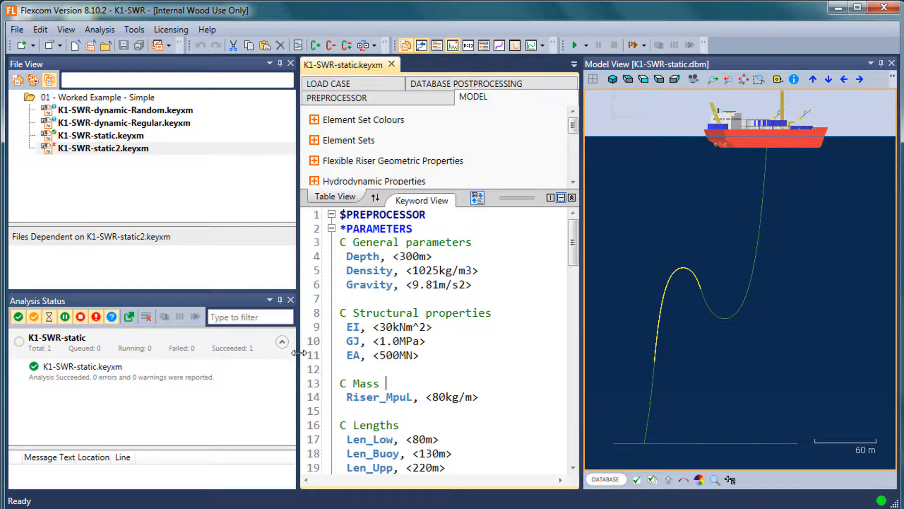
{"action": "left_click_drag", "start_coordinate": [299, 353], "coordinate": [231, 353]}
{"action": "mouse_move", "coordinate": [319, 359]}
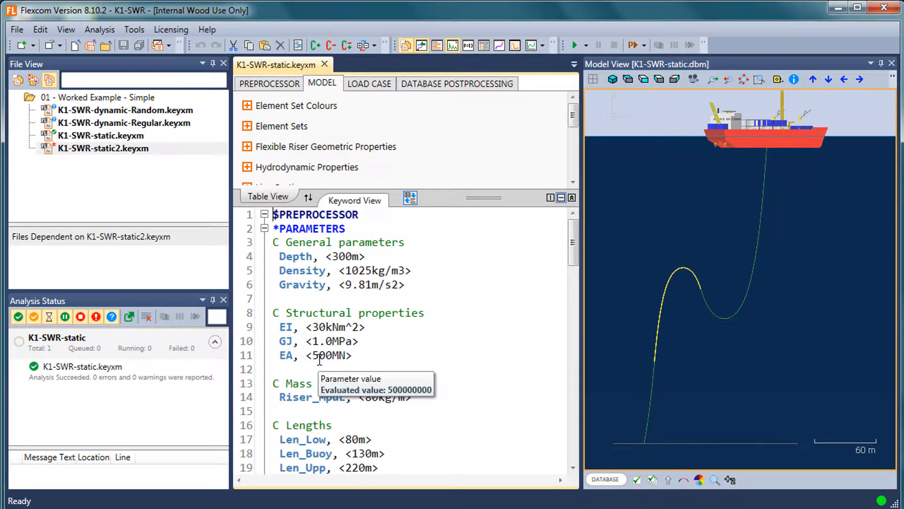
{"action": "scroll", "coordinate": [341, 383], "scroll_direction": "down", "scroll_amount": 10}
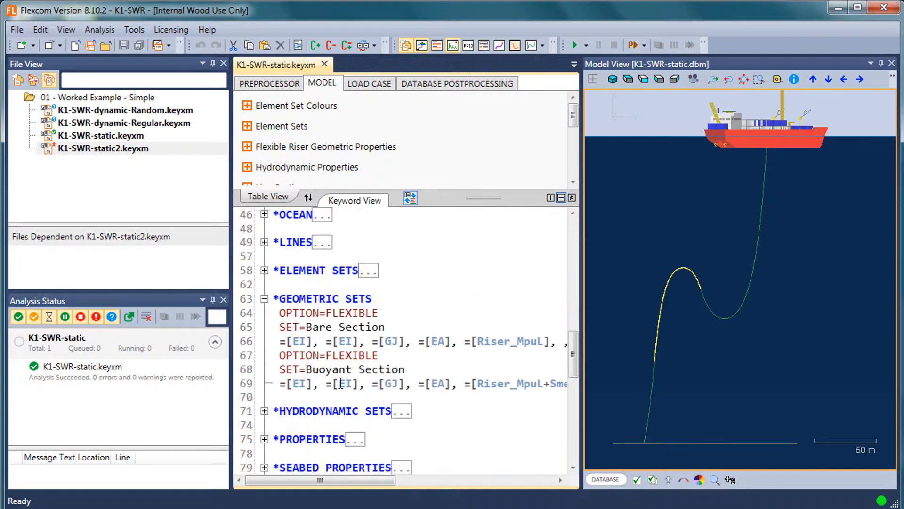
{"action": "scroll", "coordinate": [341, 383], "scroll_direction": "up", "scroll_amount": 3}
{"action": "scroll", "coordinate": [370, 374], "scroll_direction": "down", "scroll_amount": 3}
{"action": "scroll", "coordinate": [369, 366], "scroll_direction": "up", "scroll_amount": 1}
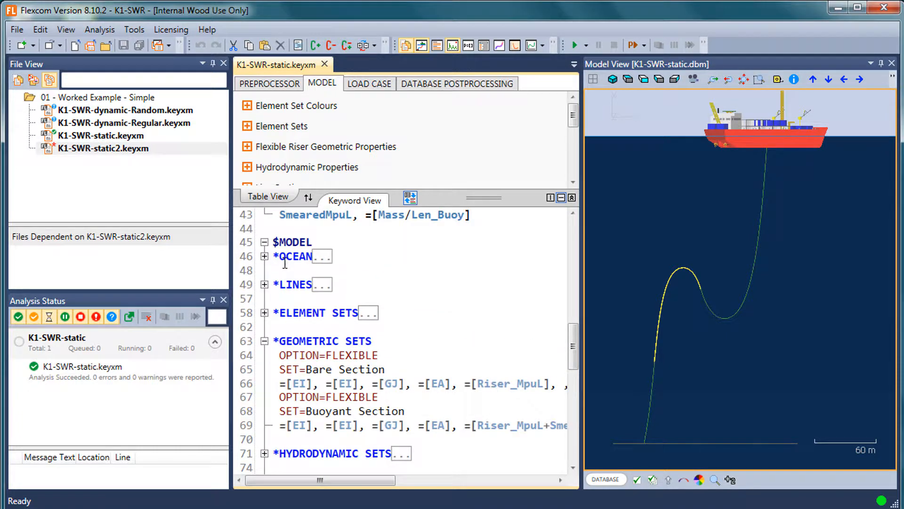
{"action": "left_click", "coordinate": [264, 256]}
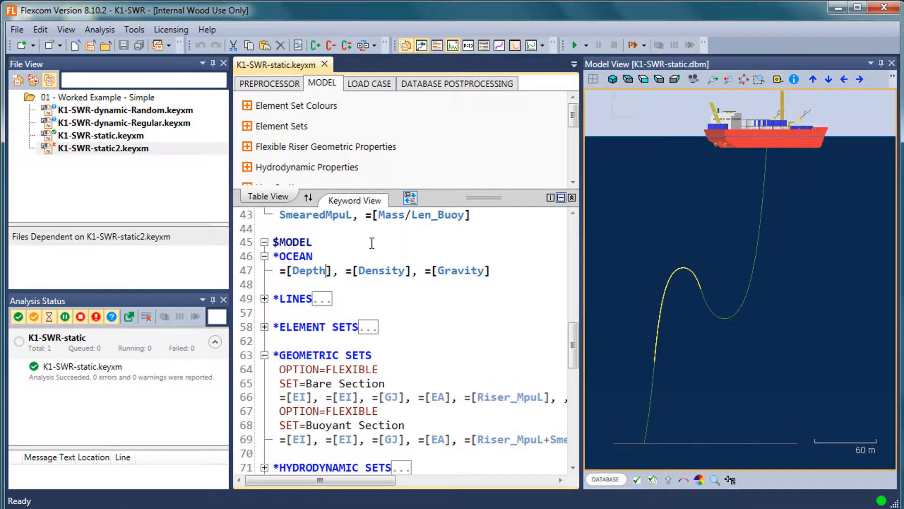
Change the water depth entry under the *OCEAN keyword of K1-SWR-static.keyxm to =[Depth+1]
{"action": "type", "text": "+1"}
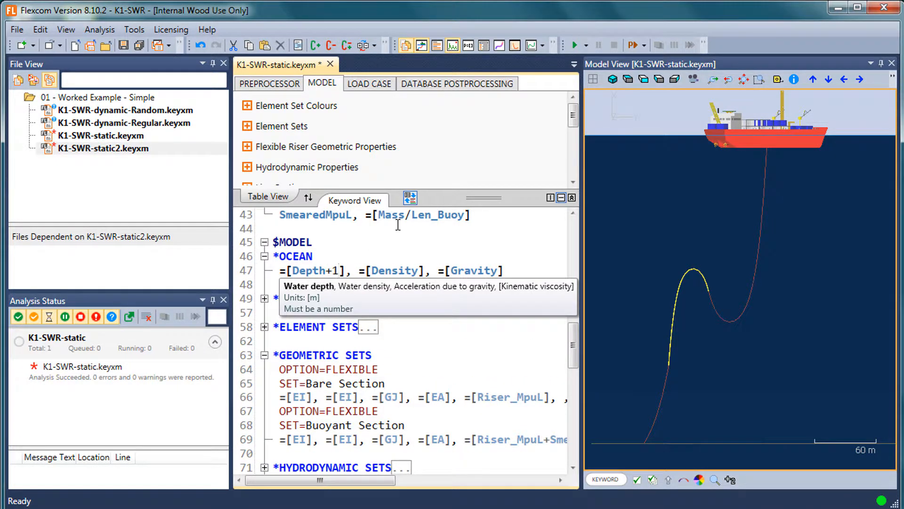
{"action": "left_click", "coordinate": [398, 225]}
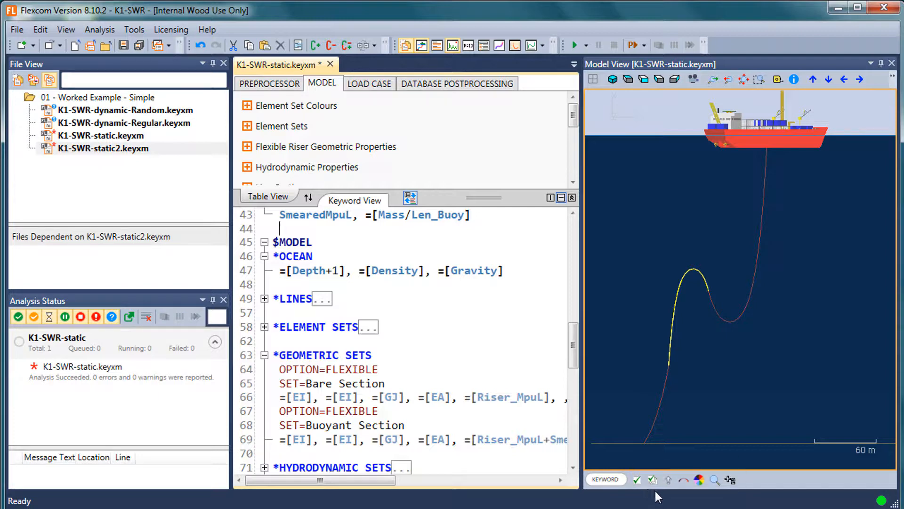
{"action": "left_click", "coordinate": [607, 479]}
{"action": "right_click", "coordinate": [108, 353]}
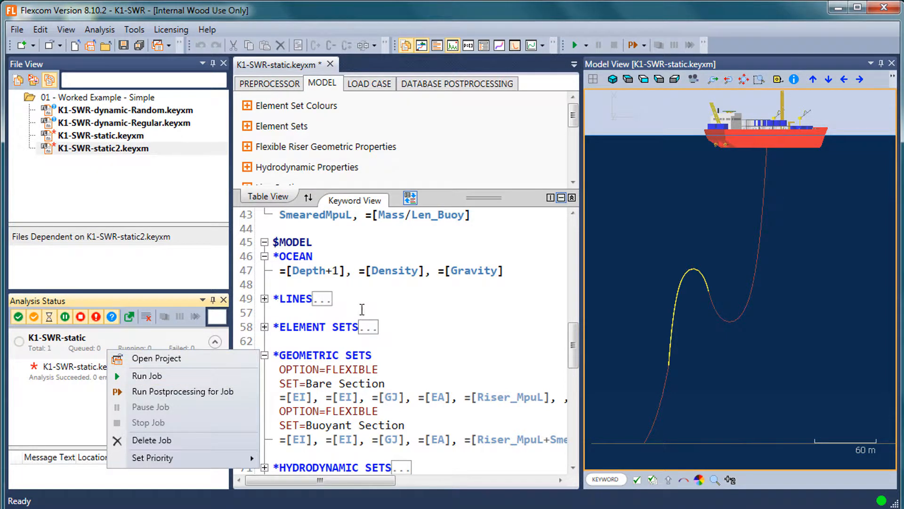
{"action": "left_click", "coordinate": [362, 310]}
{"action": "left_click", "coordinate": [101, 383]}
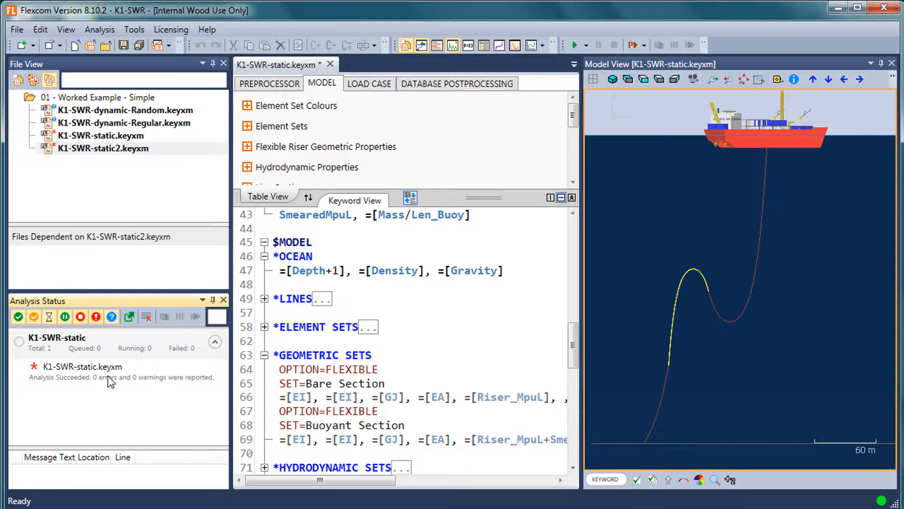
Check which files depend on K1-SWR-static.keyxm and review the analysis run options offered for it
{"action": "left_click", "coordinate": [113, 138]}
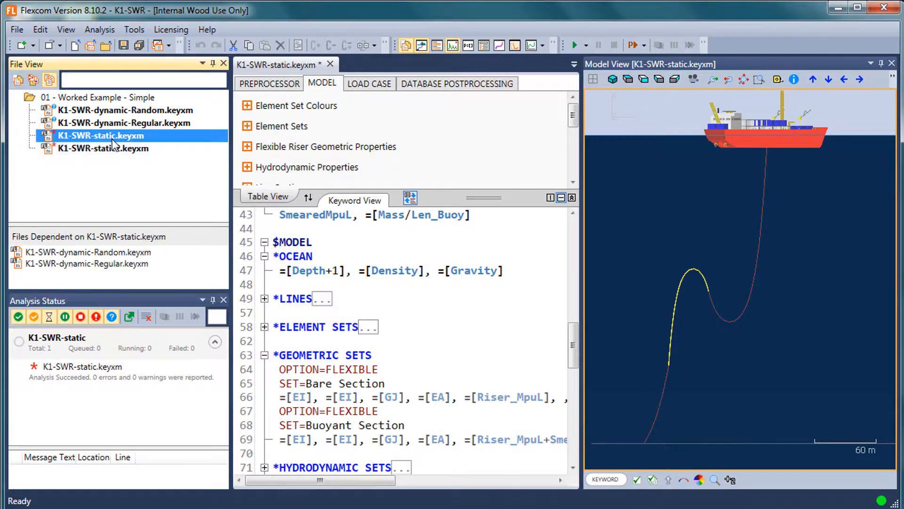
{"action": "left_click", "coordinate": [118, 123]}
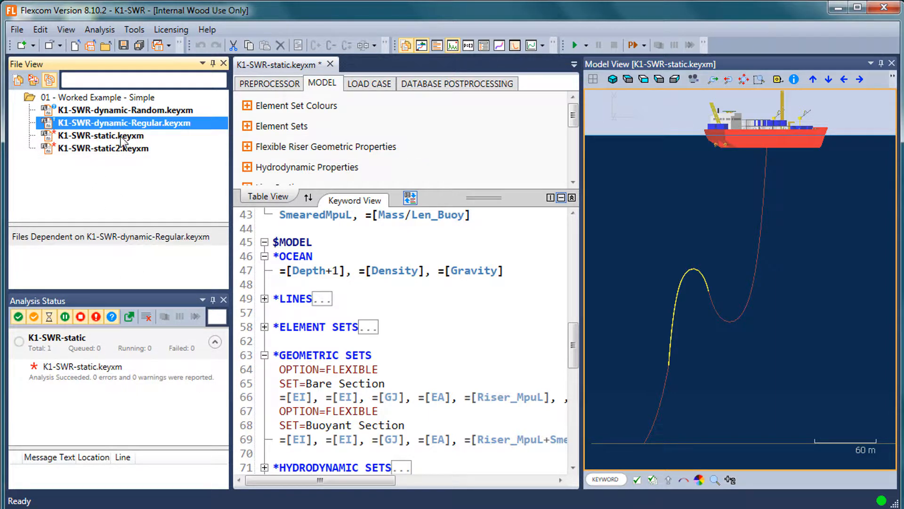
{"action": "left_click", "coordinate": [120, 136]}
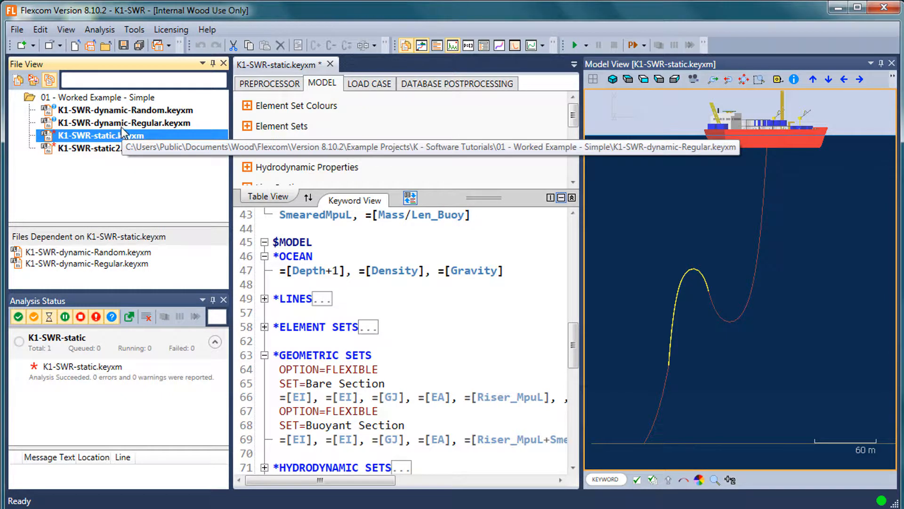
{"action": "right_click", "coordinate": [91, 135]}
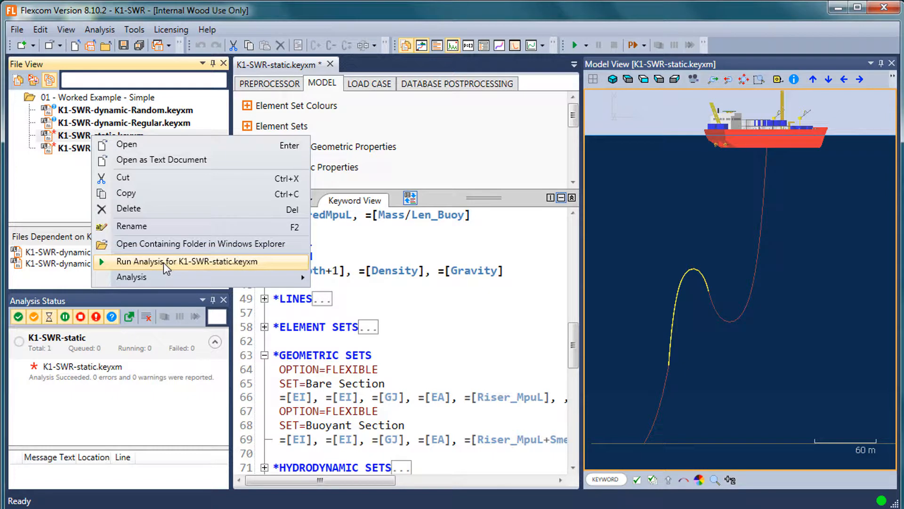
{"action": "mouse_move", "coordinate": [168, 279]}
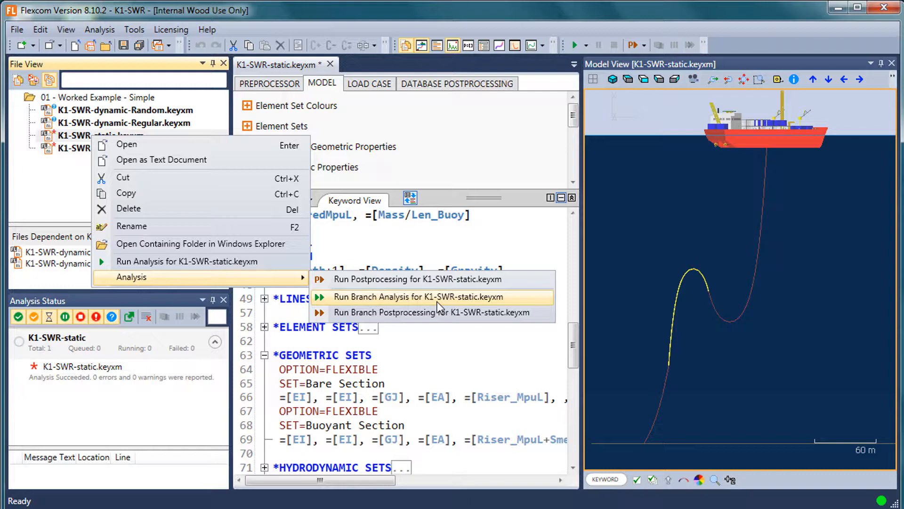
{"action": "left_click", "coordinate": [80, 380]}
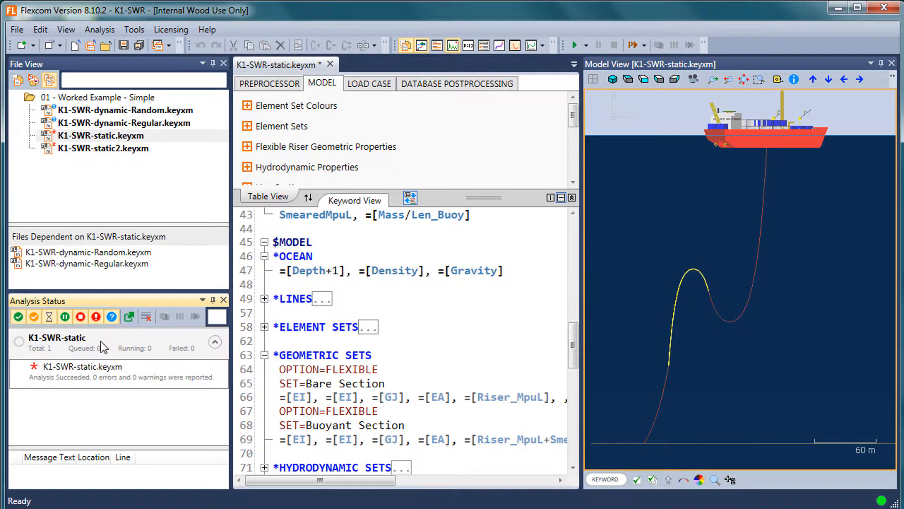
Open K1-SWR-dynamic-Regular.keyxm from the list of files dependent on K1-SWR-static.keyxm
{"action": "left_click", "coordinate": [139, 272]}
{"action": "left_click", "coordinate": [144, 253]}
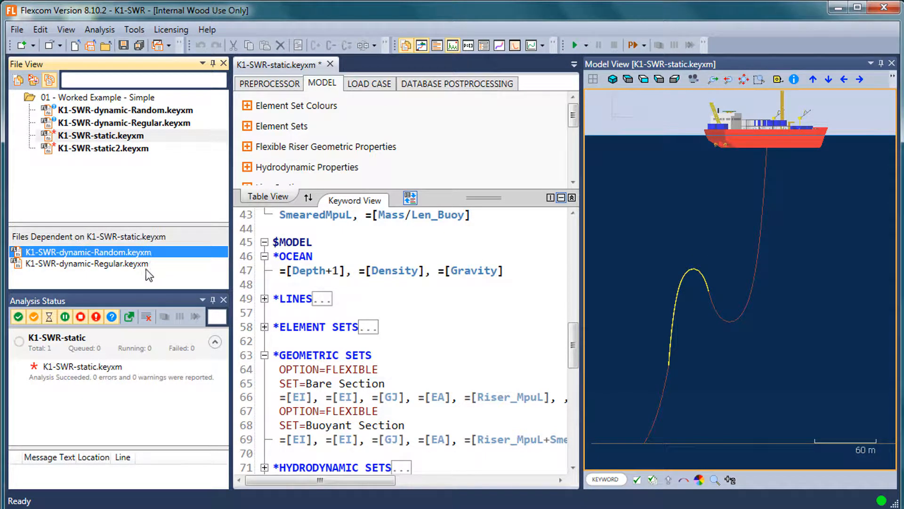
{"action": "left_click", "coordinate": [149, 262]}
{"action": "left_click", "coordinate": [146, 256]}
{"action": "left_click", "coordinate": [147, 264]}
{"action": "double_click", "coordinate": [148, 263]}
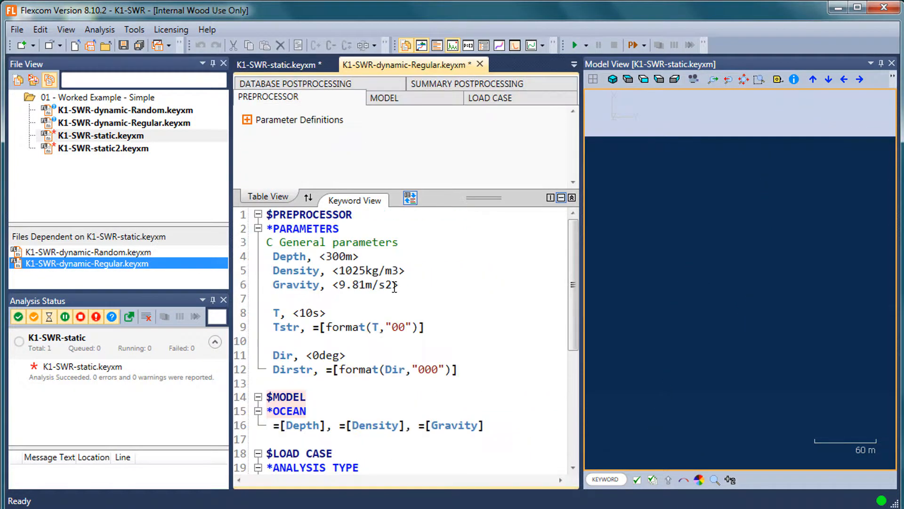
Examine the *RESTART keyword with LAST=K1-SWR-static in the $LOAD CASE section by highlighting its lines
{"action": "scroll", "coordinate": [394, 282], "scroll_direction": "down", "scroll_amount": 5}
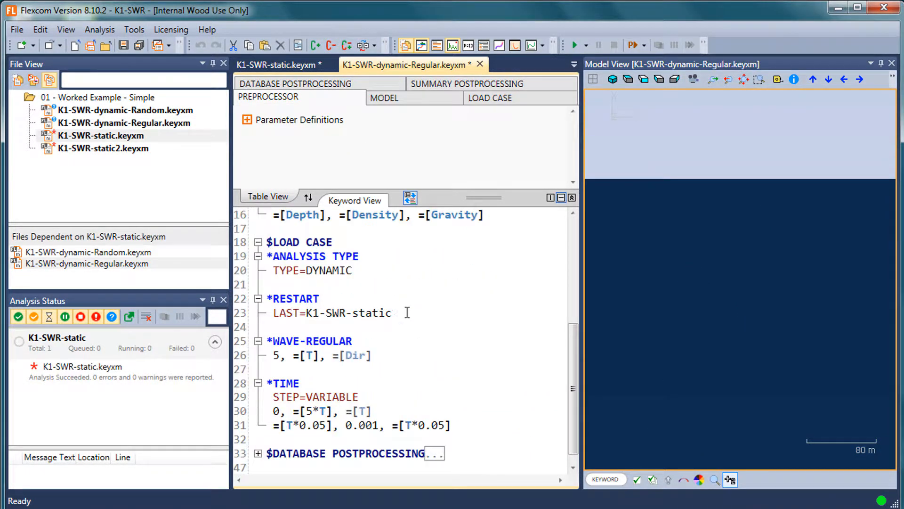
{"action": "left_click_drag", "start_coordinate": [393, 313], "coordinate": [250, 293]}
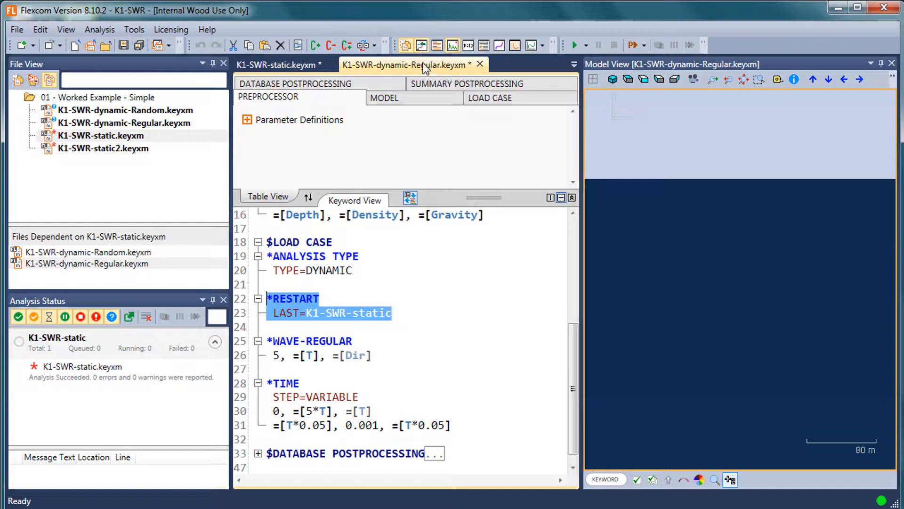
{"action": "left_click", "coordinate": [407, 272]}
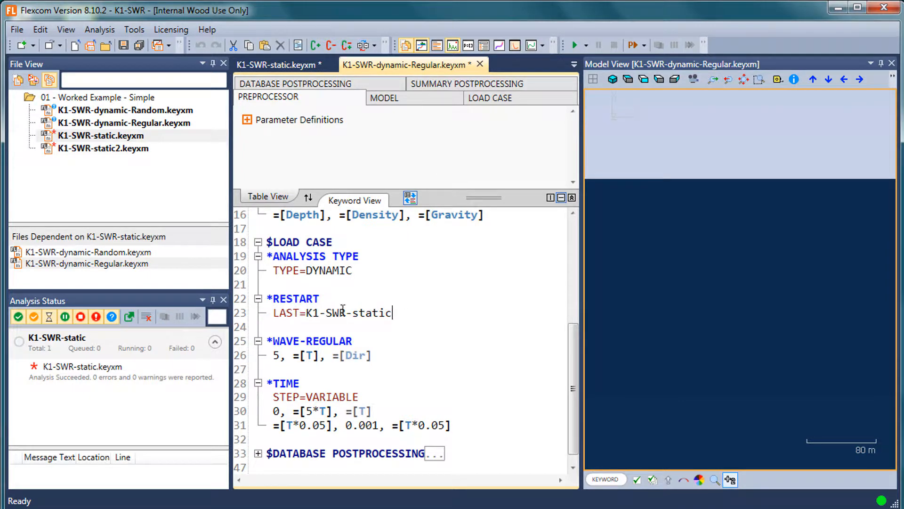
{"action": "left_click_drag", "start_coordinate": [343, 309], "coordinate": [235, 301]}
{"action": "left_click", "coordinate": [314, 303]}
{"action": "left_click_drag", "start_coordinate": [392, 312], "coordinate": [270, 301]}
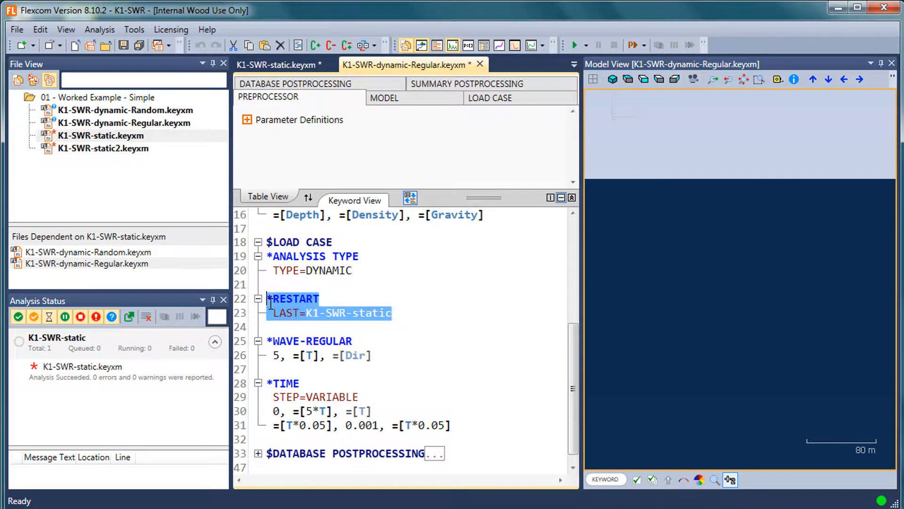
{"action": "left_click", "coordinate": [426, 312]}
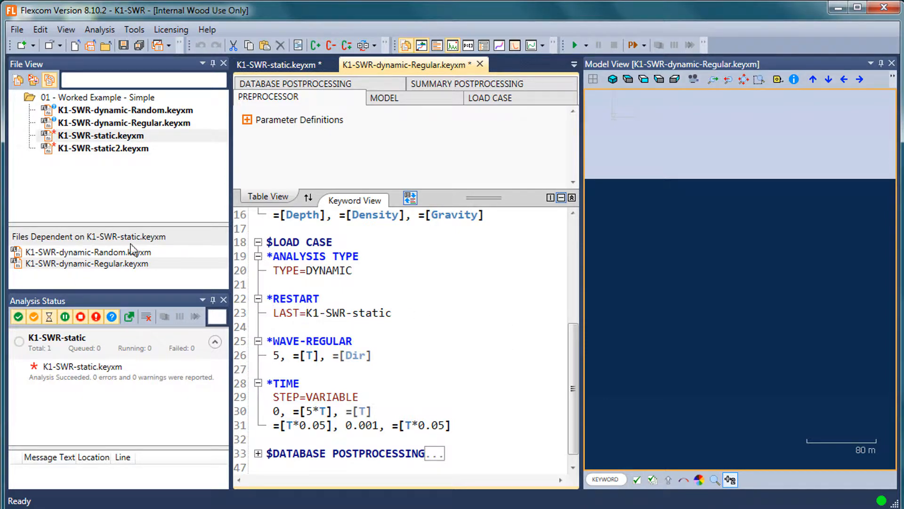
Run the branch analysis for K1-SWR-static.keyxm and enlarge the analysis status area to follow its jobs
{"action": "right_click", "coordinate": [114, 137]}
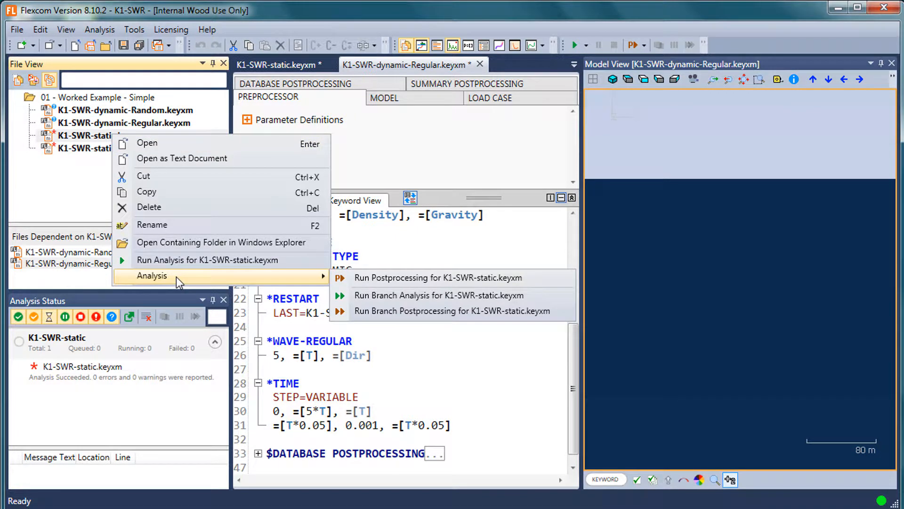
{"action": "left_click", "coordinate": [389, 296]}
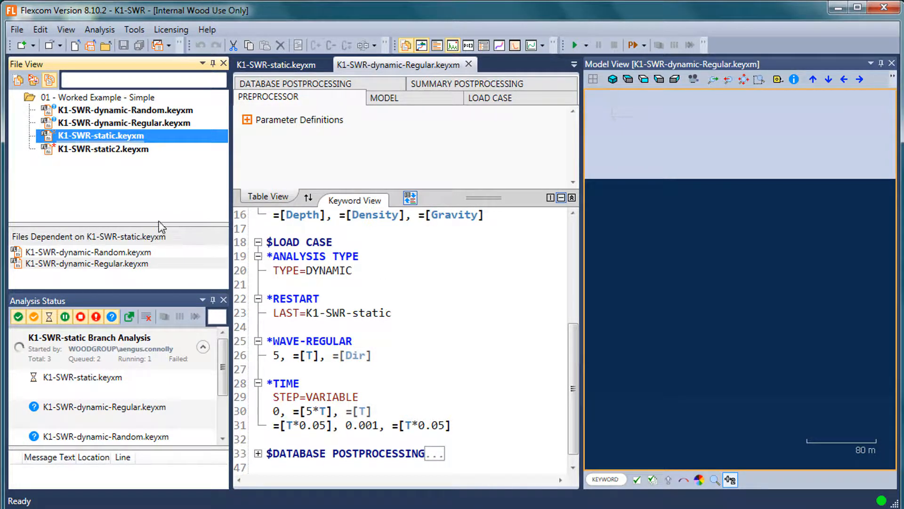
{"action": "left_click_drag", "start_coordinate": [154, 225], "coordinate": [153, 175]}
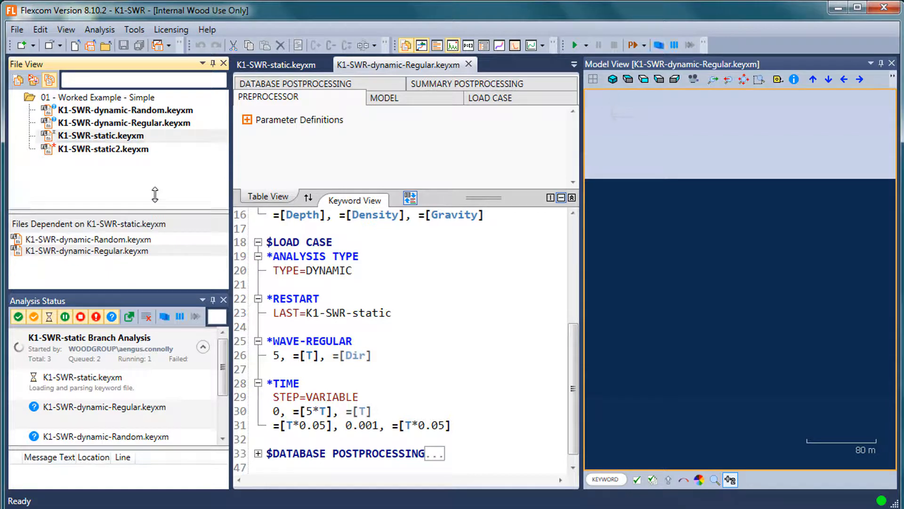
{"action": "left_click_drag", "start_coordinate": [152, 291], "coordinate": [153, 256]}
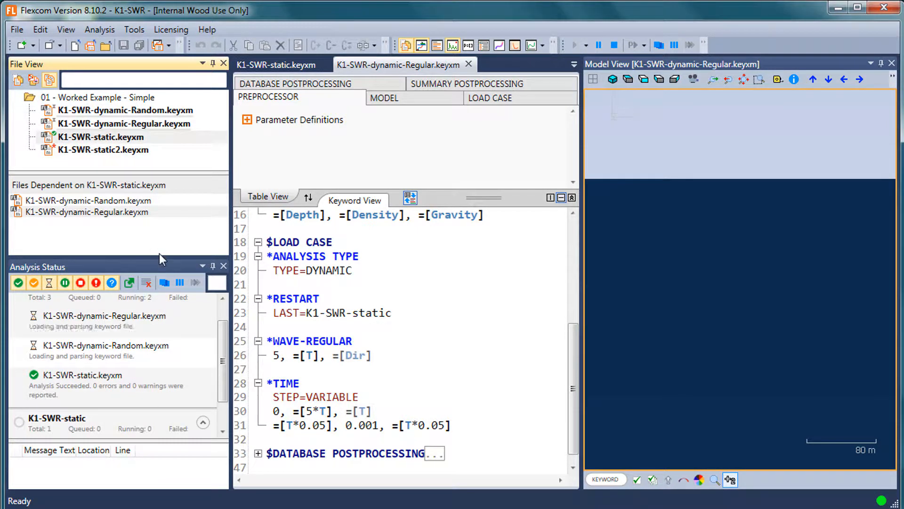
{"action": "left_click_drag", "start_coordinate": [159, 171], "coordinate": [159, 145]}
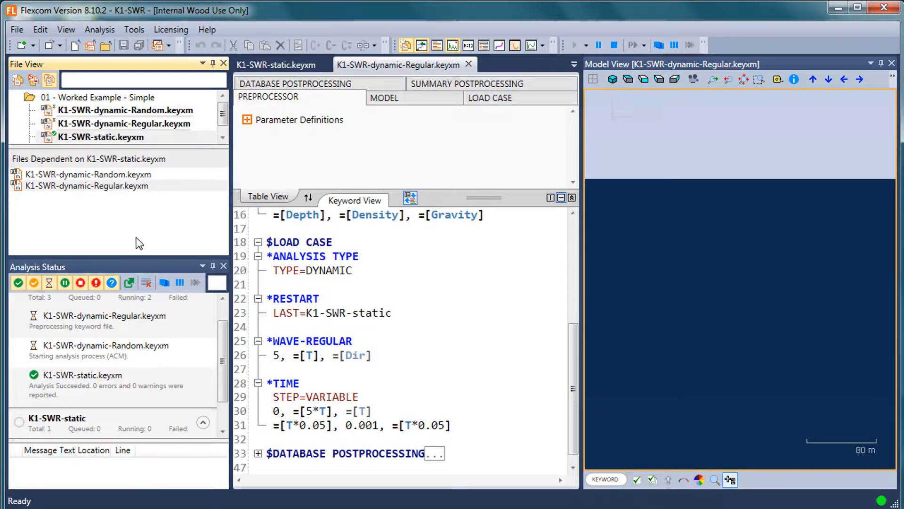
{"action": "left_click_drag", "start_coordinate": [135, 257], "coordinate": [139, 192]}
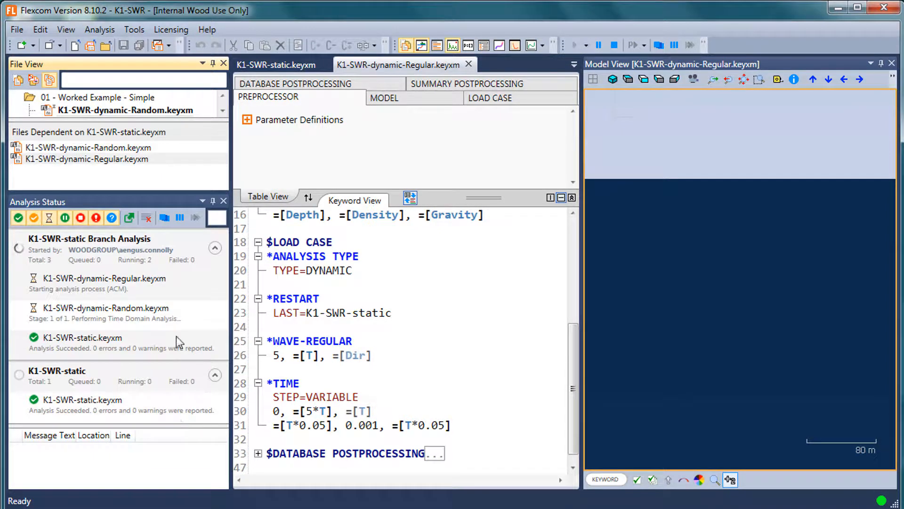
Pause and resume the running analysis of K1-SWR-dynamic-Regular.keyxm
{"action": "right_click", "coordinate": [121, 294]}
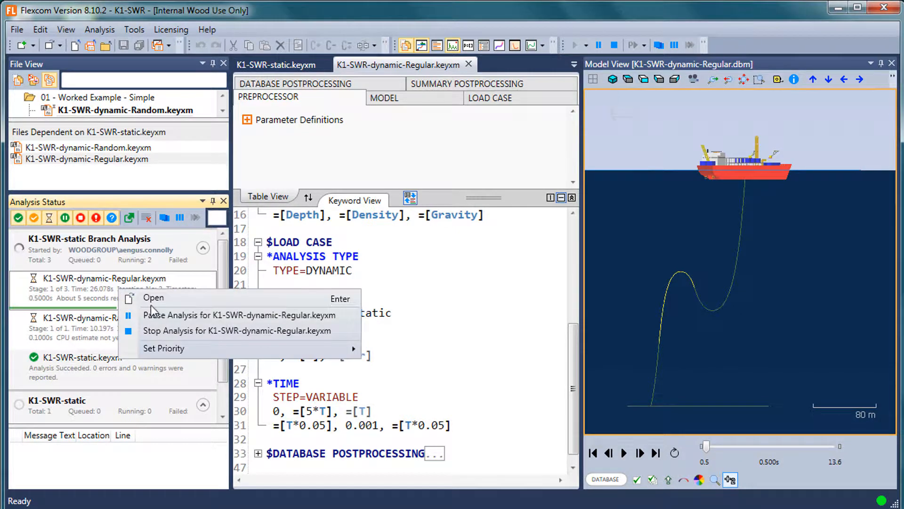
{"action": "left_click", "coordinate": [149, 314]}
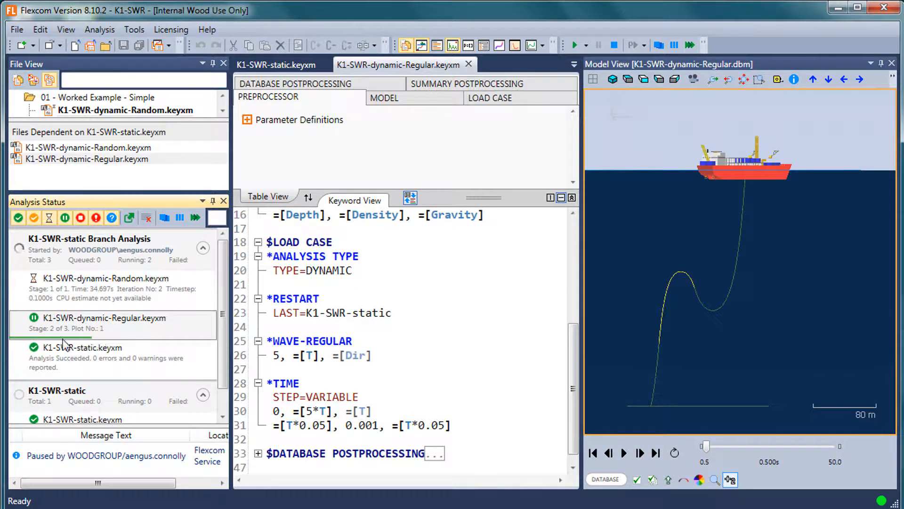
{"action": "right_click", "coordinate": [101, 332]}
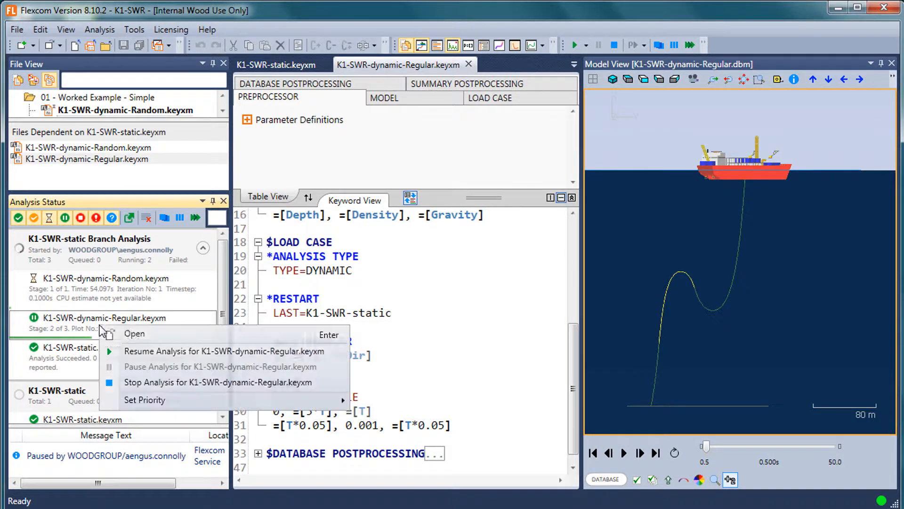
{"action": "left_click", "coordinate": [134, 347]}
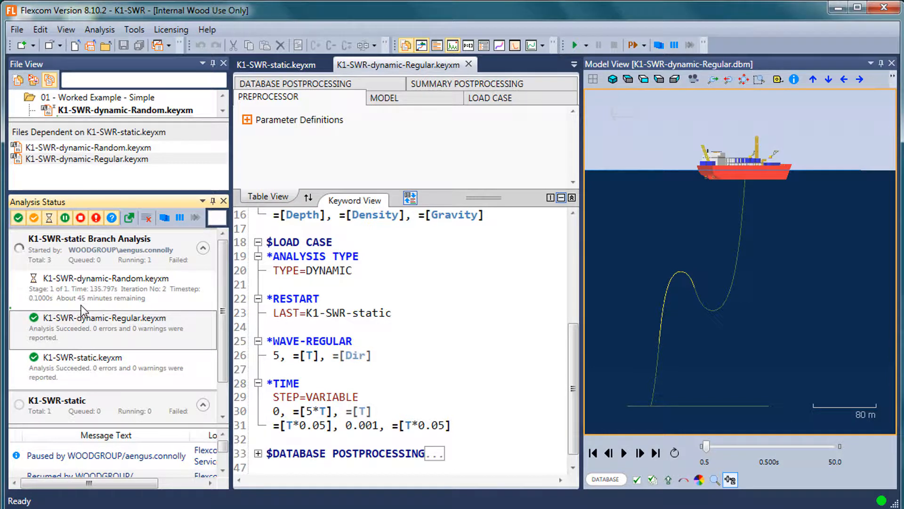
Pause the running analysis of K1-SWR-dynamic-Random.keyxm
{"action": "left_click", "coordinate": [108, 284]}
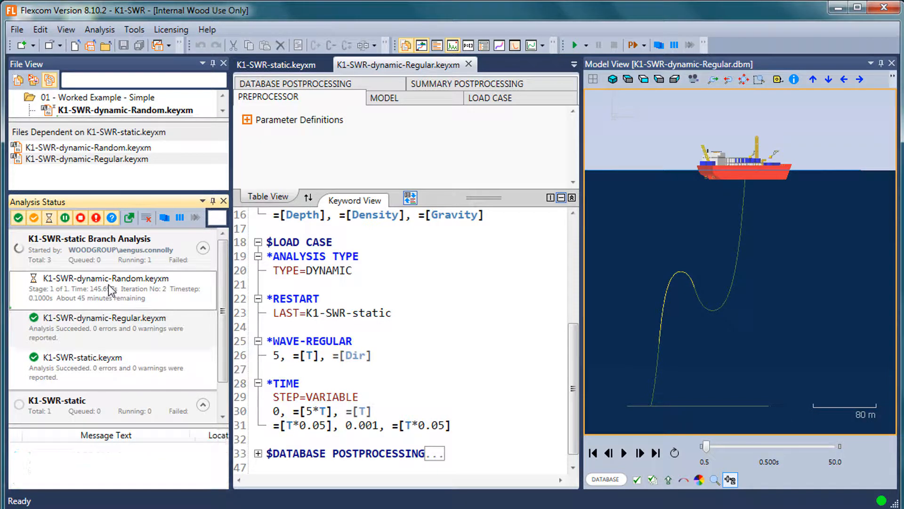
{"action": "right_click", "coordinate": [128, 296]}
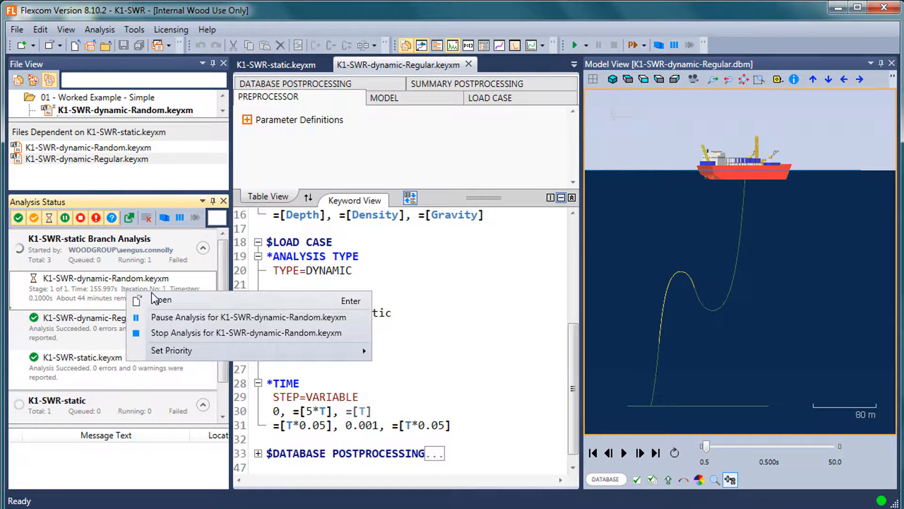
{"action": "left_click", "coordinate": [165, 316]}
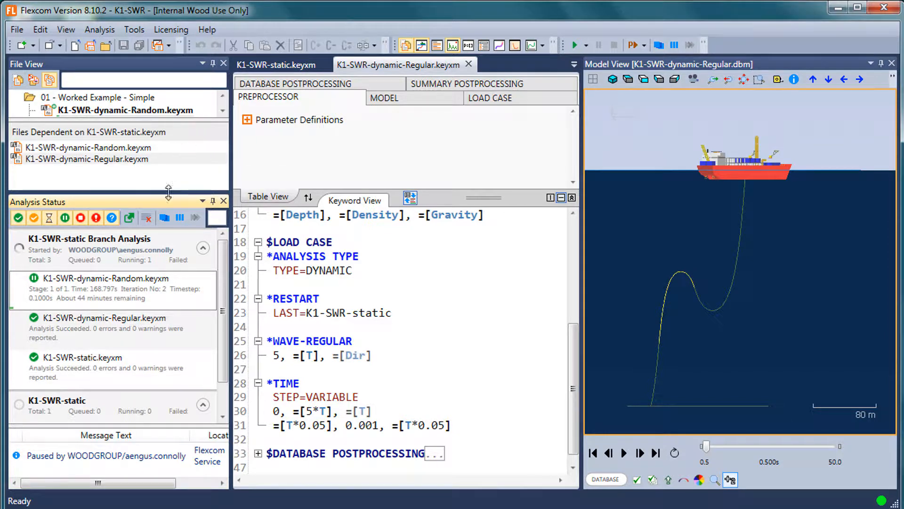
Dock the analysis status display alongside the open keyword files and give the project file list more height
{"action": "left_click_drag", "start_coordinate": [154, 202], "coordinate": [406, 269]}
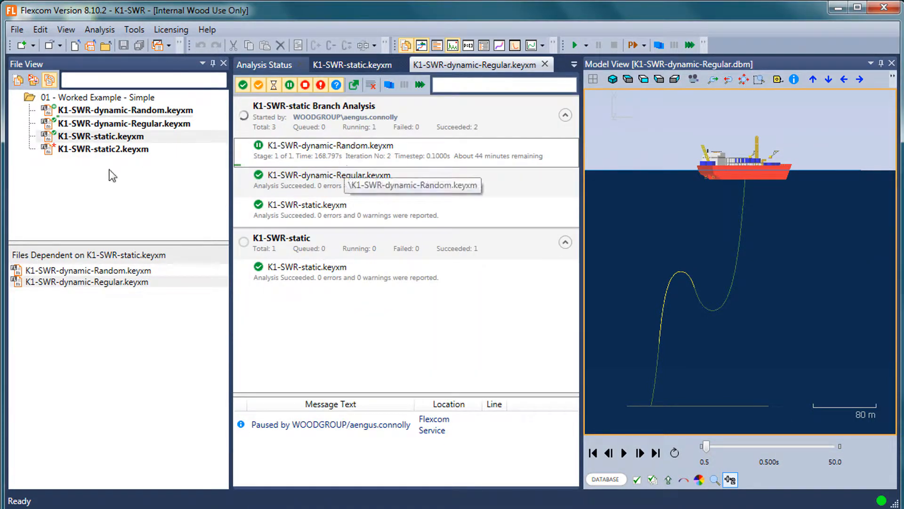
{"action": "left_click_drag", "start_coordinate": [103, 240], "coordinate": [105, 316]}
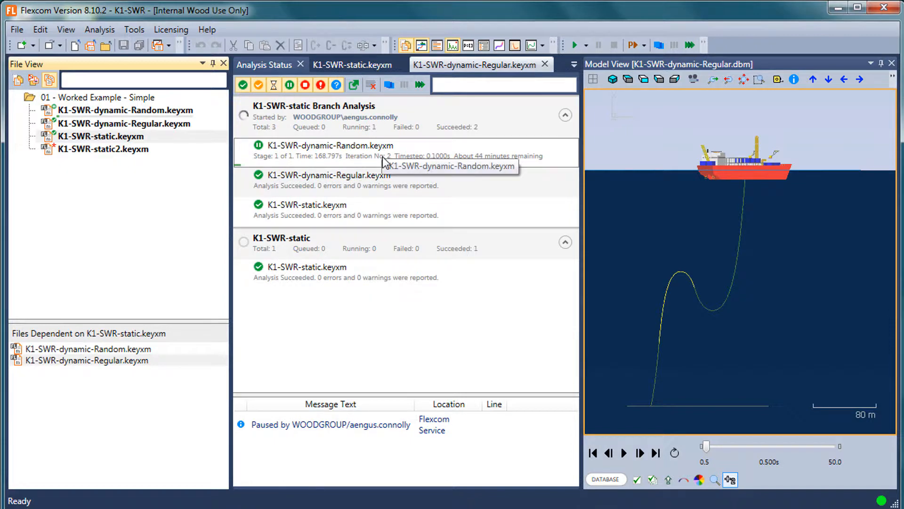
Run the analysis for K1-SWR-static2.keyxm and clear the fully completed jobs from the analysis status list
{"action": "right_click", "coordinate": [105, 149]}
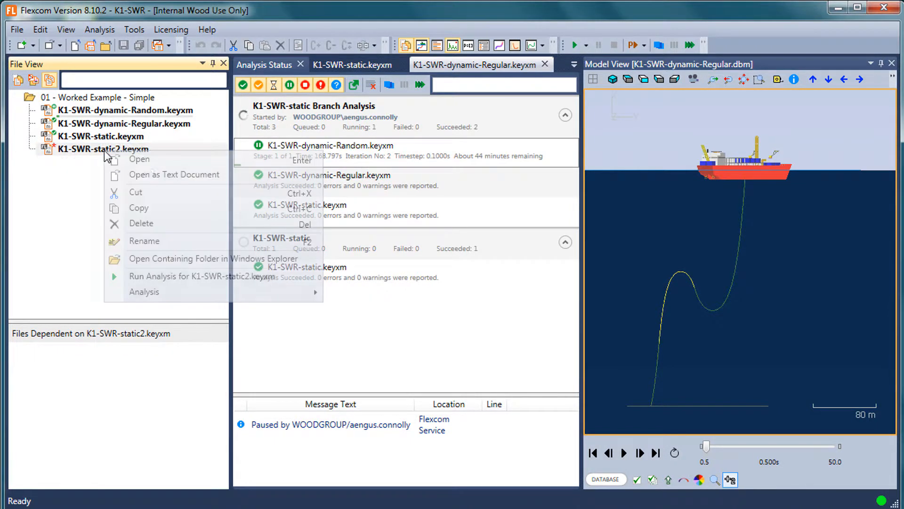
{"action": "left_click", "coordinate": [149, 277]}
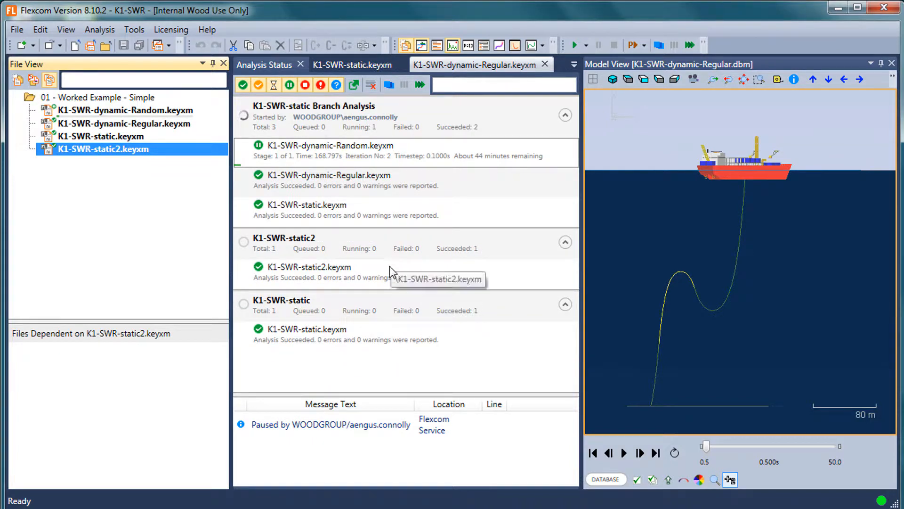
{"action": "left_click", "coordinate": [372, 87]}
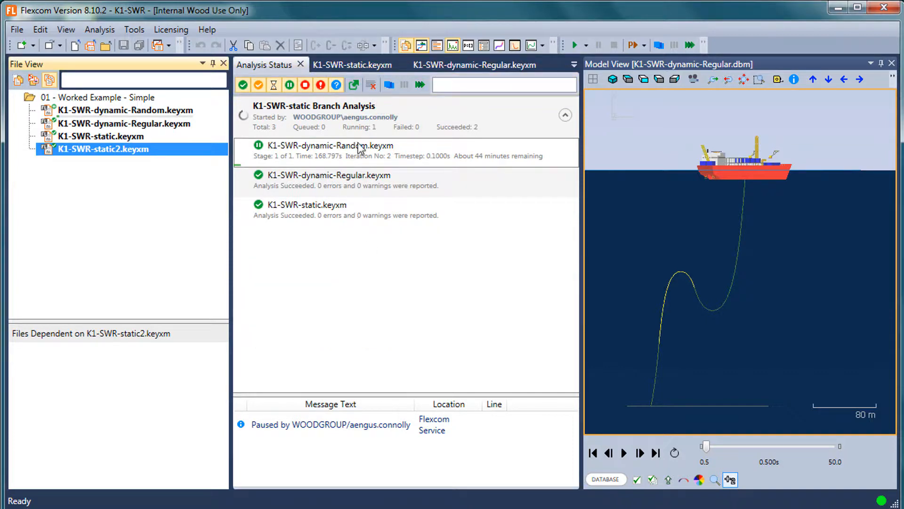
Resume the paused analysis of K1-SWR-dynamic-Random.keyxm and set its priority to Critical
{"action": "right_click", "coordinate": [340, 154]}
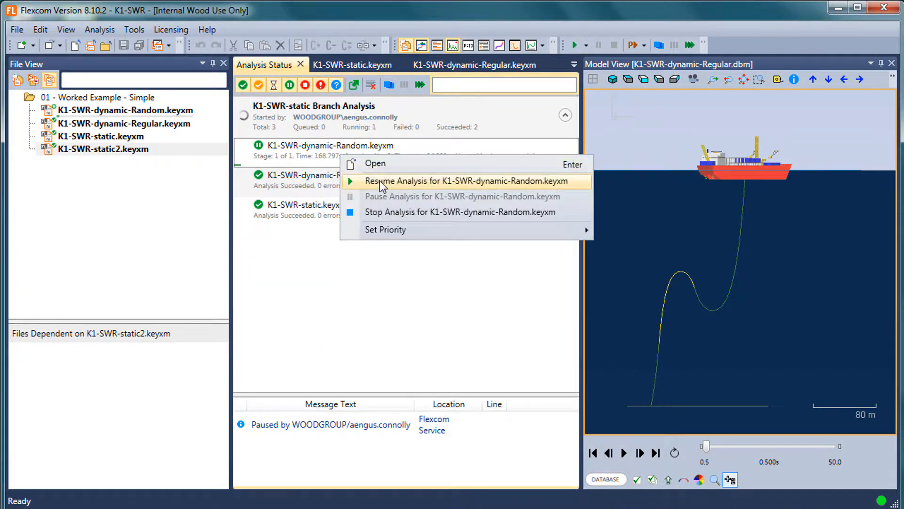
{"action": "left_click", "coordinate": [386, 181]}
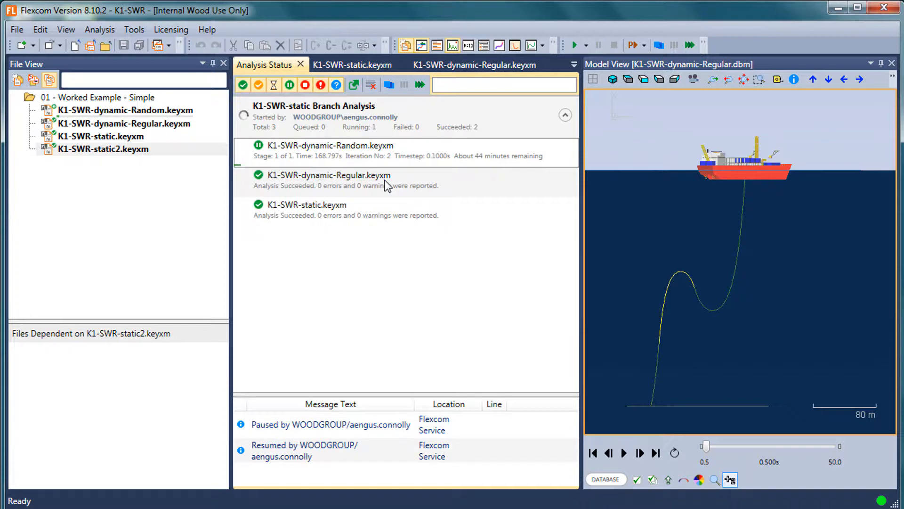
{"action": "right_click", "coordinate": [320, 155]}
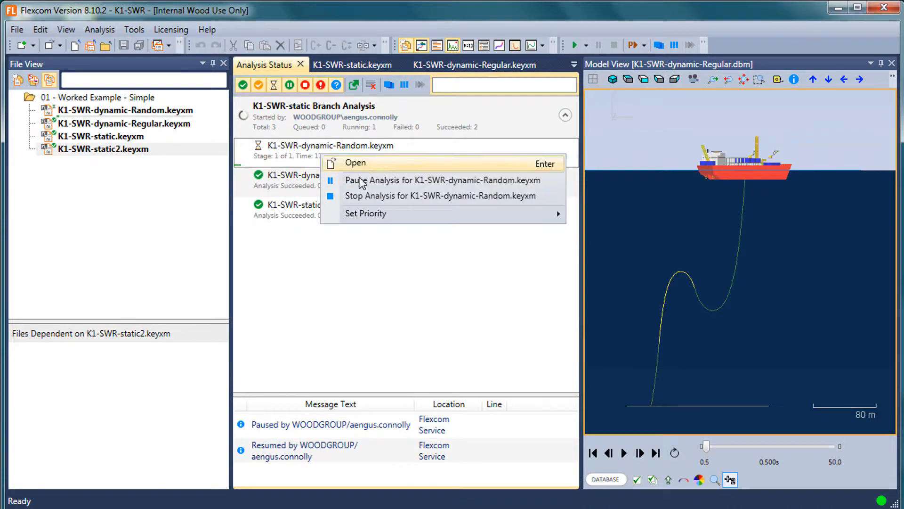
{"action": "mouse_move", "coordinate": [370, 214]}
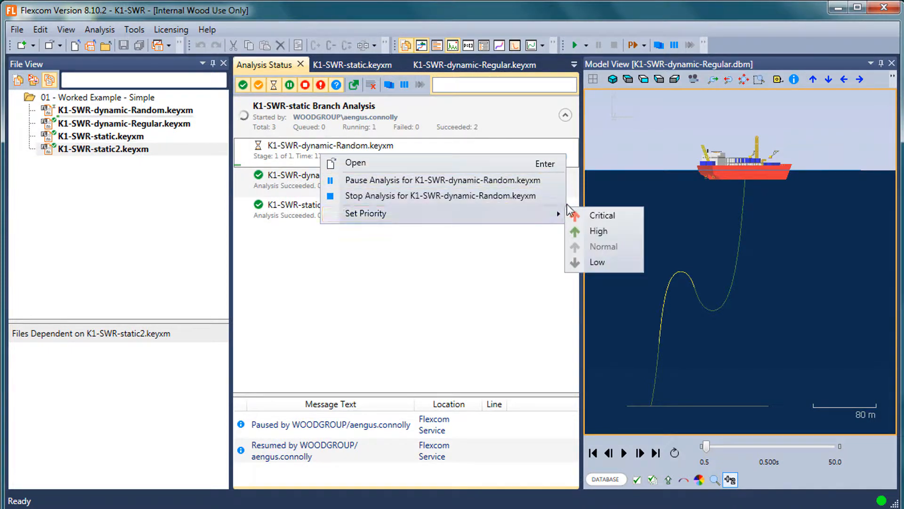
{"action": "left_click", "coordinate": [299, 134]}
{"action": "left_click", "coordinate": [301, 185]}
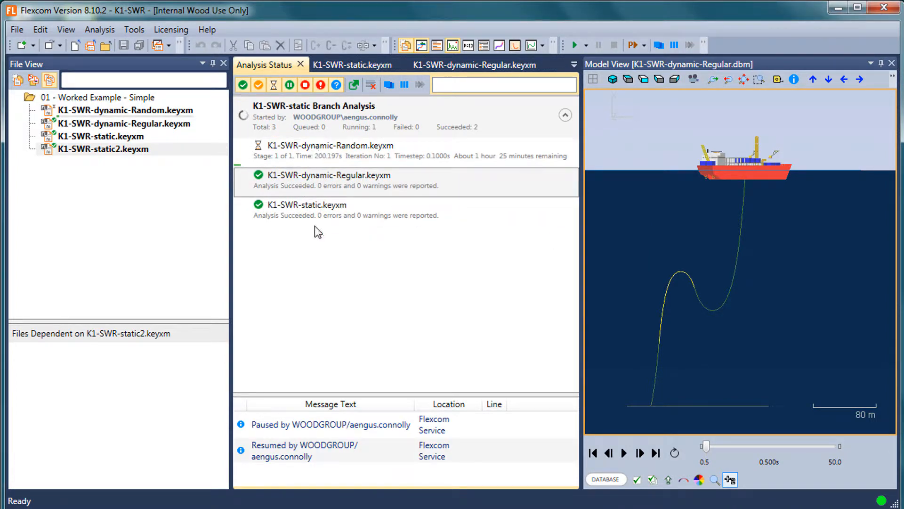
{"action": "left_click", "coordinate": [299, 157]}
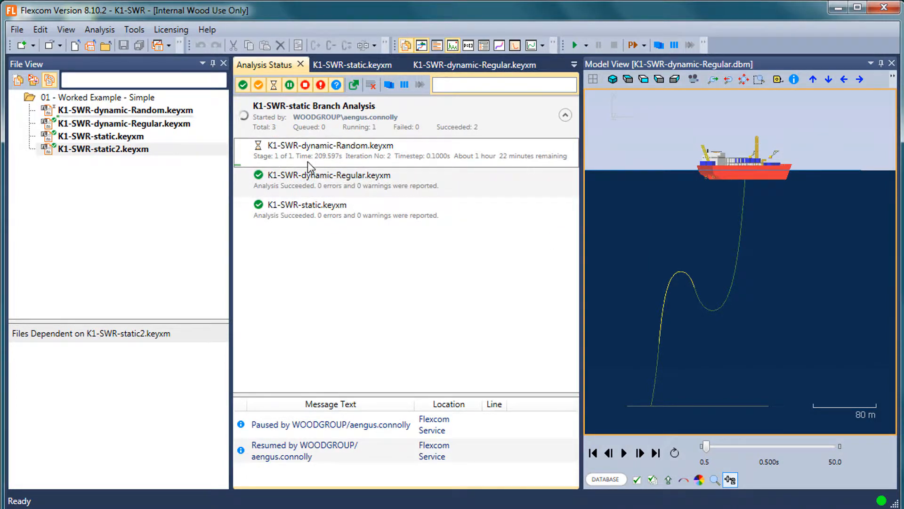
{"action": "right_click", "coordinate": [308, 162]}
{"action": "mouse_move", "coordinate": [379, 222]}
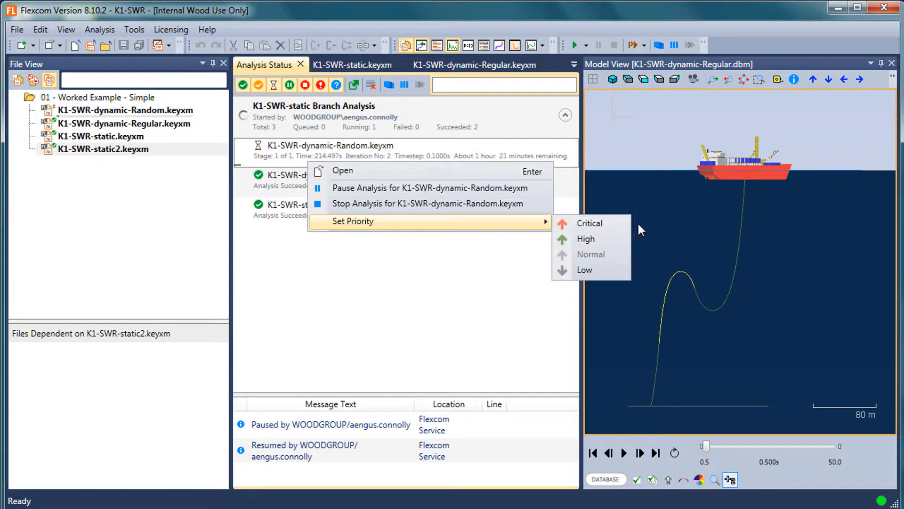
{"action": "left_click", "coordinate": [594, 222]}
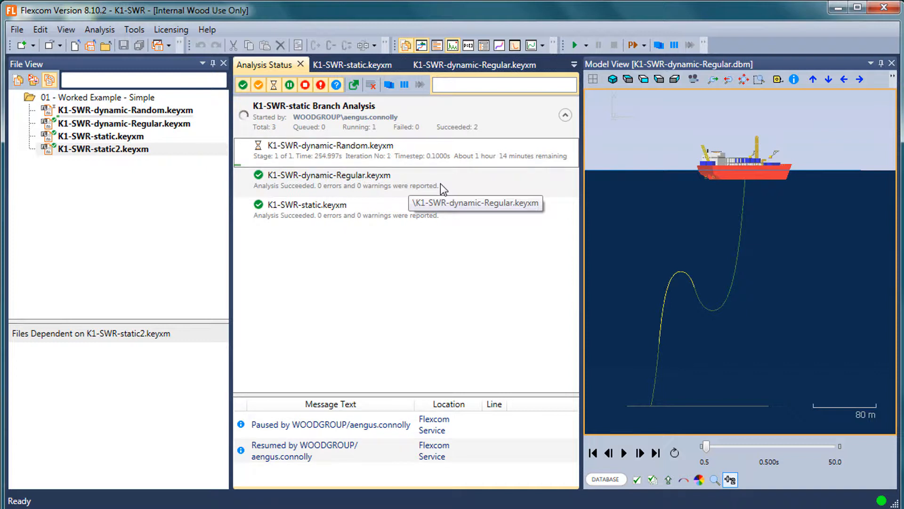
Look over the jobs in the K1-SWR-static branch analysis and stop all analyses
{"action": "left_click", "coordinate": [361, 209]}
{"action": "left_click", "coordinate": [365, 151]}
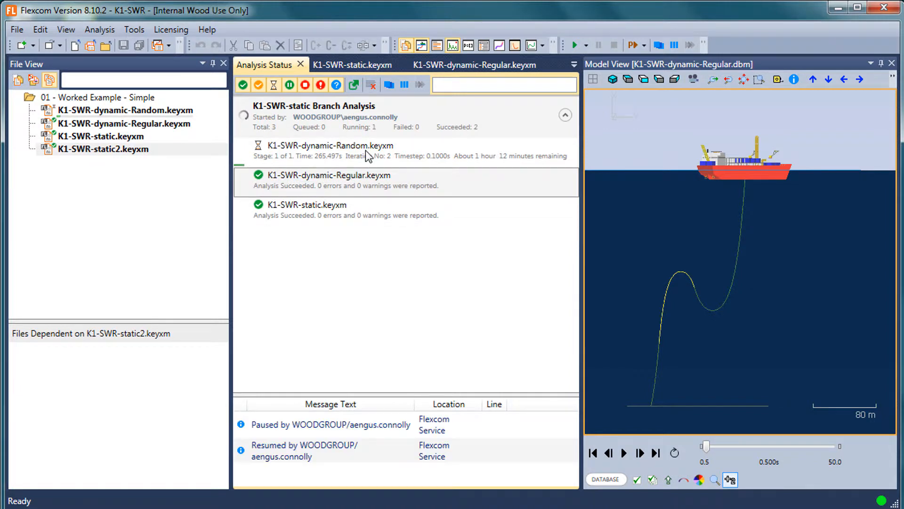
{"action": "left_click", "coordinate": [362, 212]}
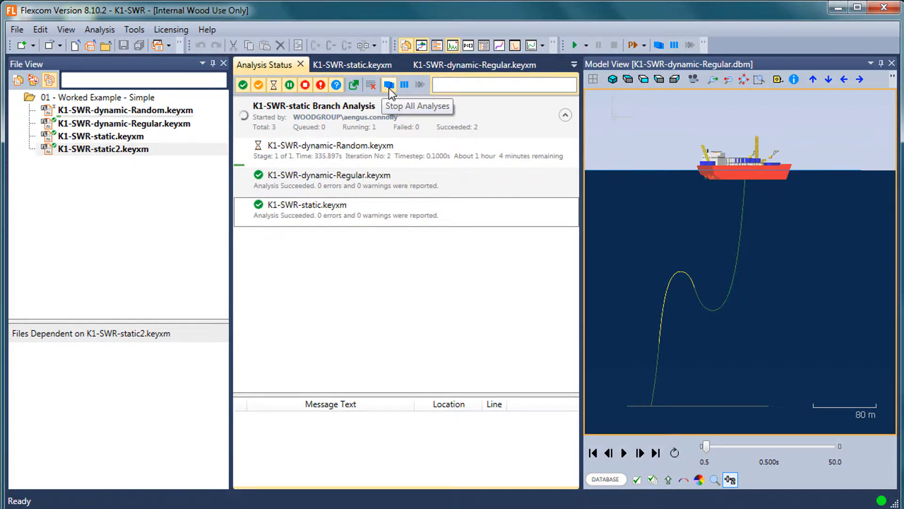
{"action": "left_click", "coordinate": [389, 86]}
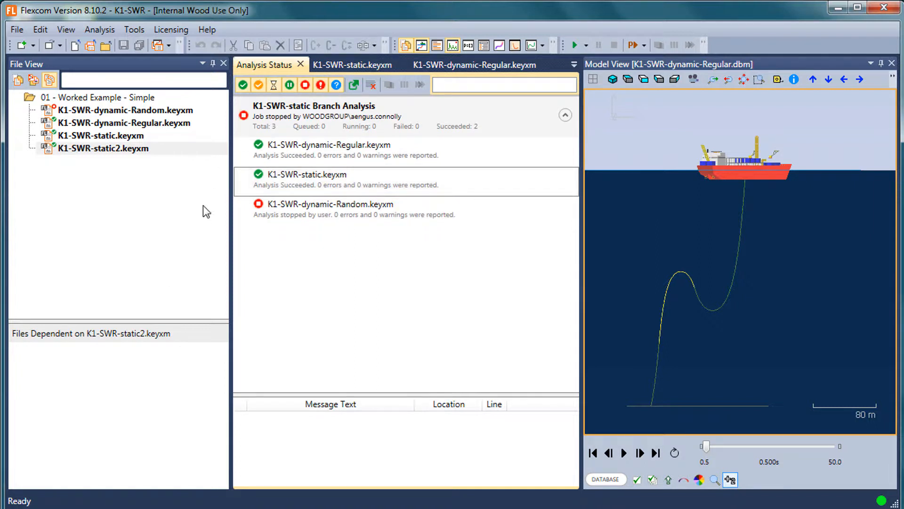
Examine the run, post-processing and root analysis options offered for K1-SWR-dynamic-Random.keyxm
{"action": "left_click", "coordinate": [120, 136]}
{"action": "left_click", "coordinate": [124, 115]}
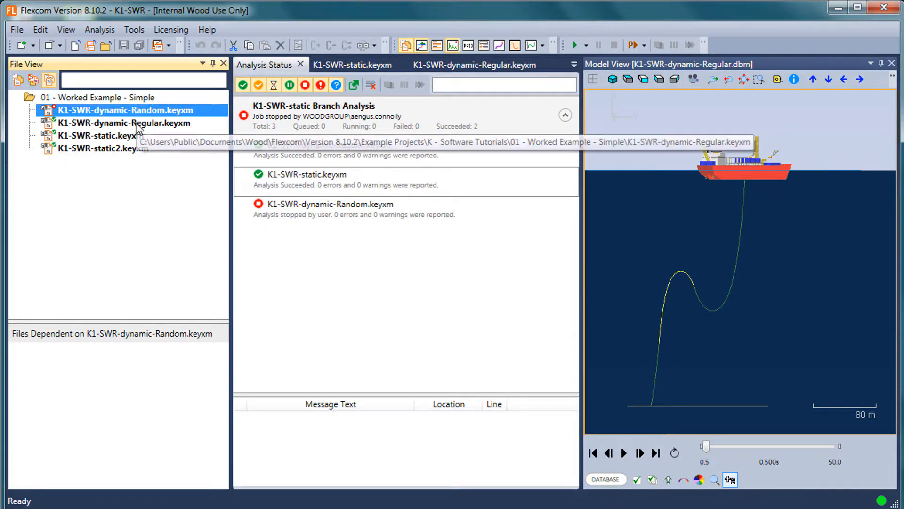
{"action": "right_click", "coordinate": [126, 112]}
{"action": "mouse_move", "coordinate": [225, 253]}
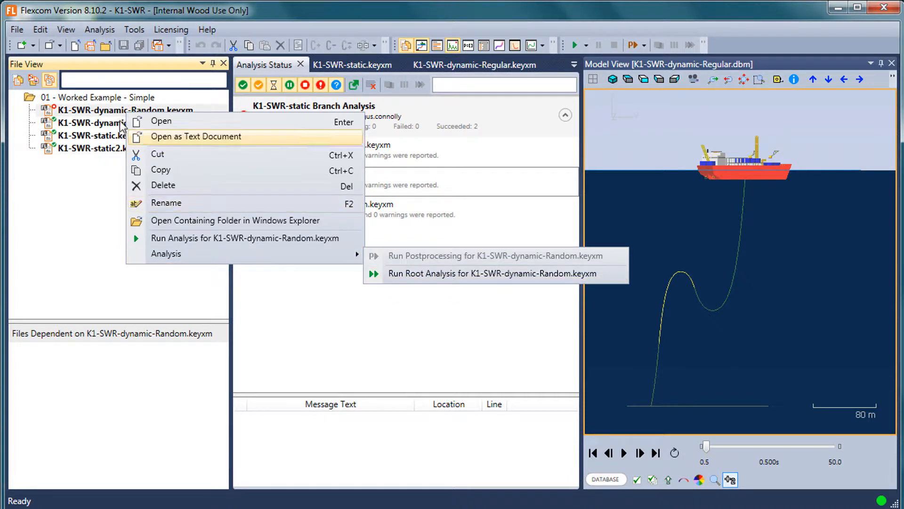
{"action": "left_click", "coordinate": [104, 99]}
{"action": "left_click", "coordinate": [119, 113]}
{"action": "right_click", "coordinate": [120, 114]}
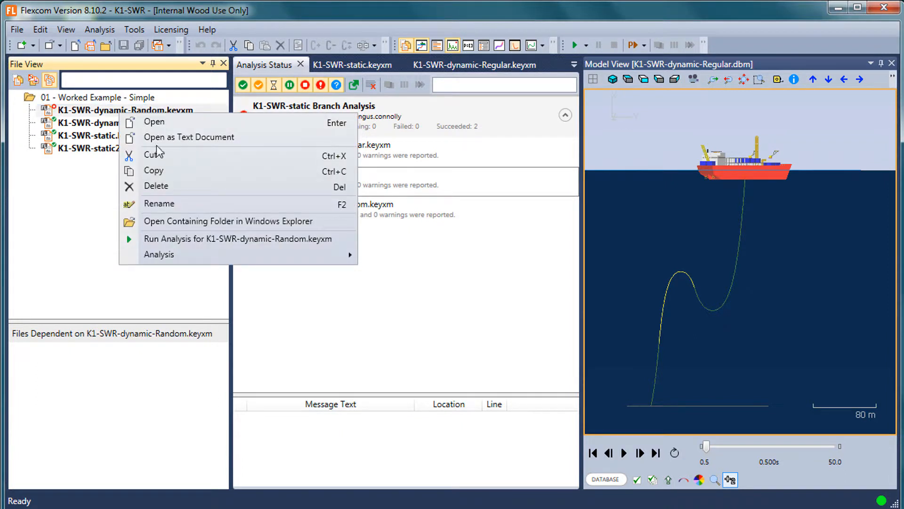
{"action": "mouse_move", "coordinate": [172, 257]}
{"action": "left_click", "coordinate": [89, 126]}
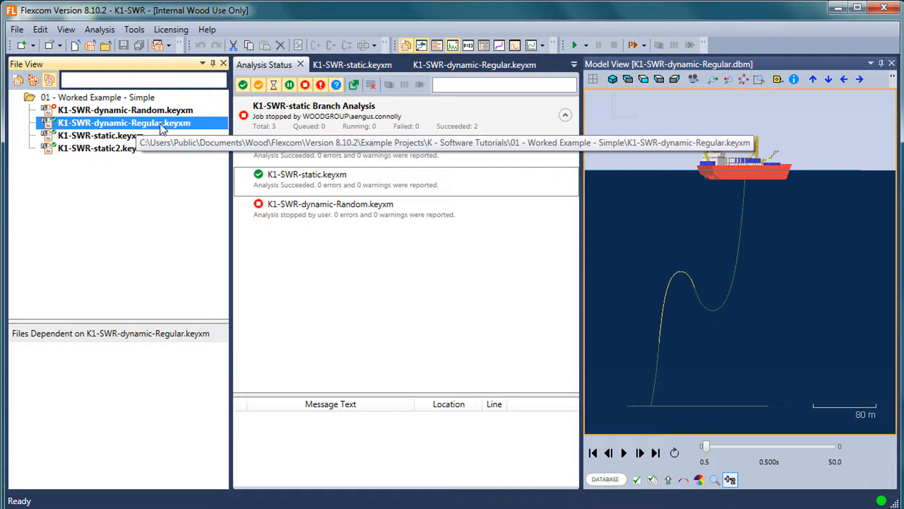
Inspect the vessel and riser in the model view and review the post-processing and root analysis options for K1-SWR-dynamic-Regular.keyxm
{"action": "left_click", "coordinate": [697, 340]}
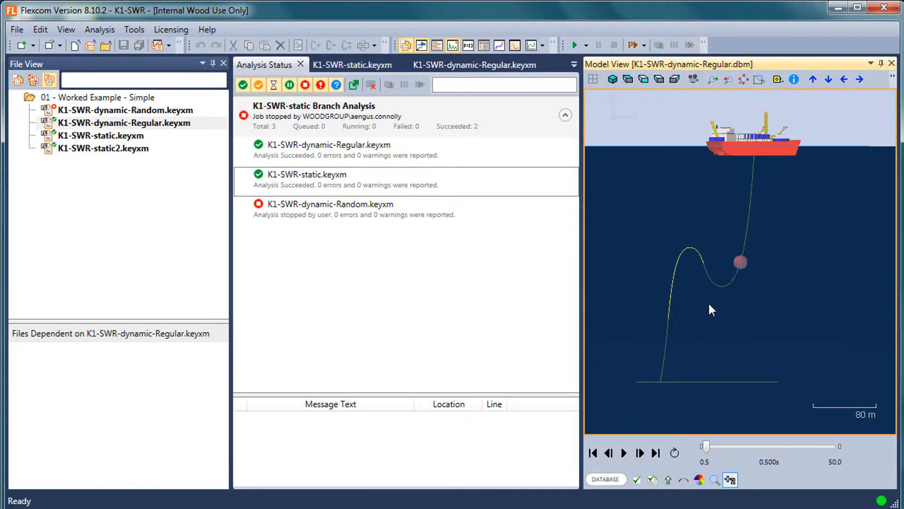
{"action": "scroll", "coordinate": [711, 301], "scroll_direction": "up", "scroll_amount": 3}
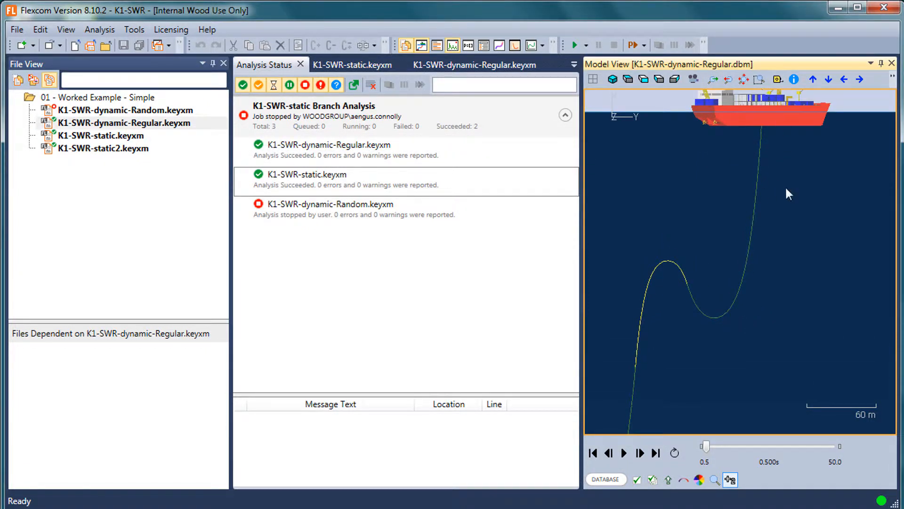
{"action": "left_click_drag", "start_coordinate": [747, 222], "coordinate": [740, 265]}
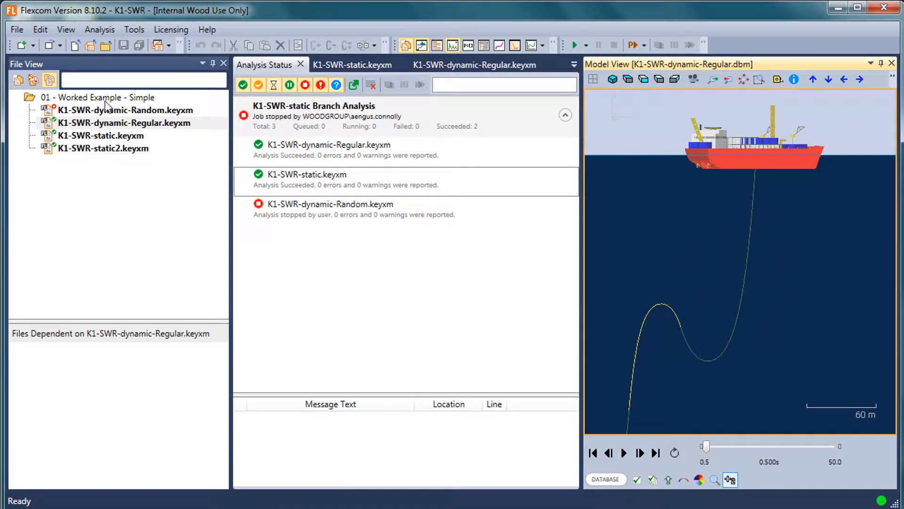
{"action": "left_click", "coordinate": [117, 123]}
{"action": "right_click", "coordinate": [118, 123]}
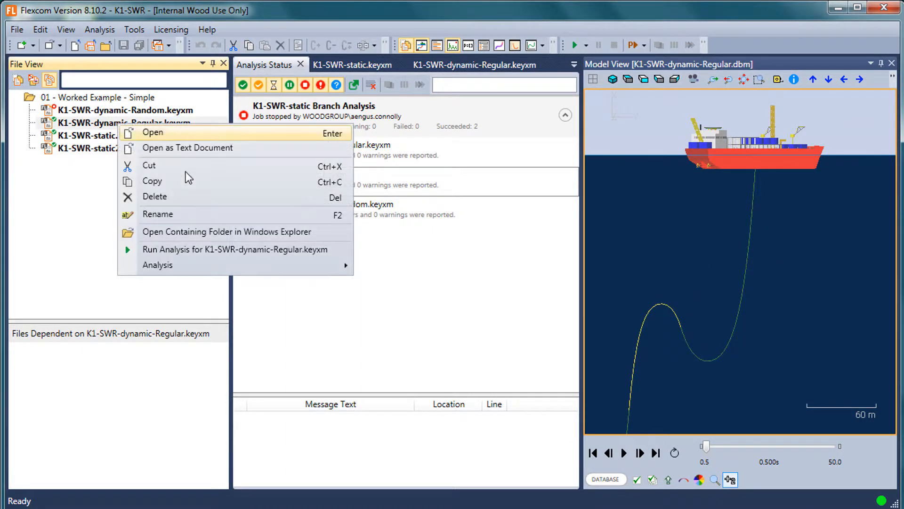
{"action": "mouse_move", "coordinate": [319, 272]}
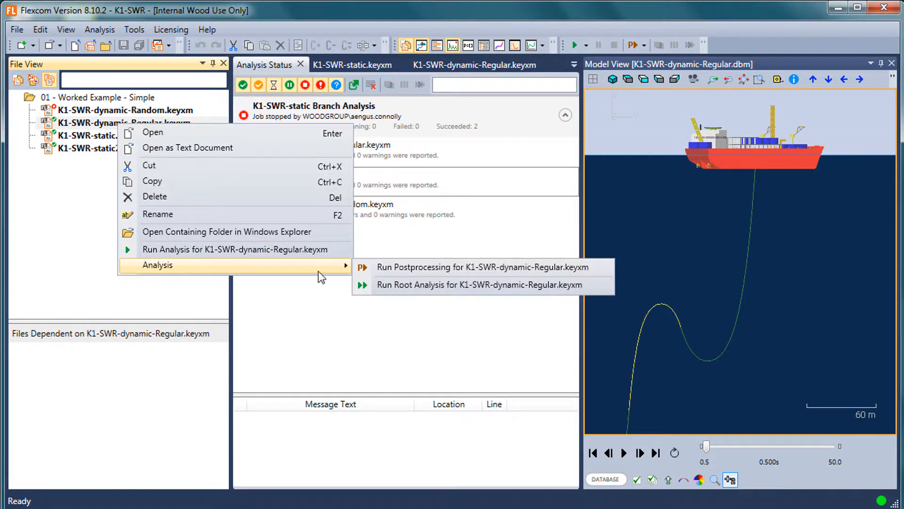
{"action": "left_click", "coordinate": [412, 285]}
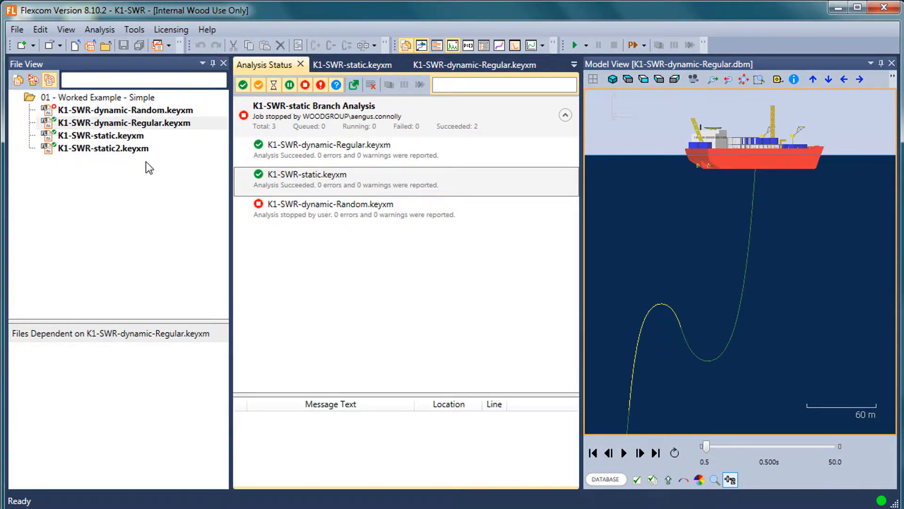
Show all project files in the file list, including output files, and give the list more height
{"action": "left_click", "coordinate": [33, 79]}
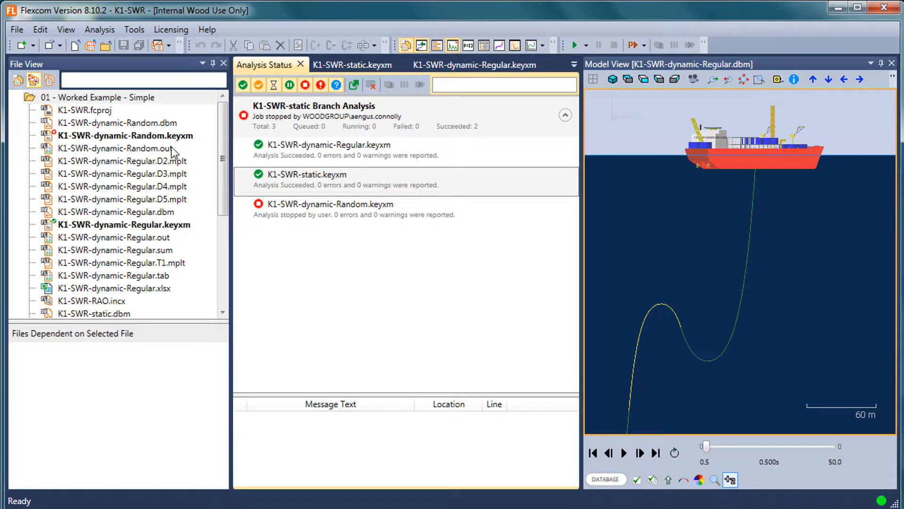
{"action": "left_click_drag", "start_coordinate": [173, 321], "coordinate": [153, 425]}
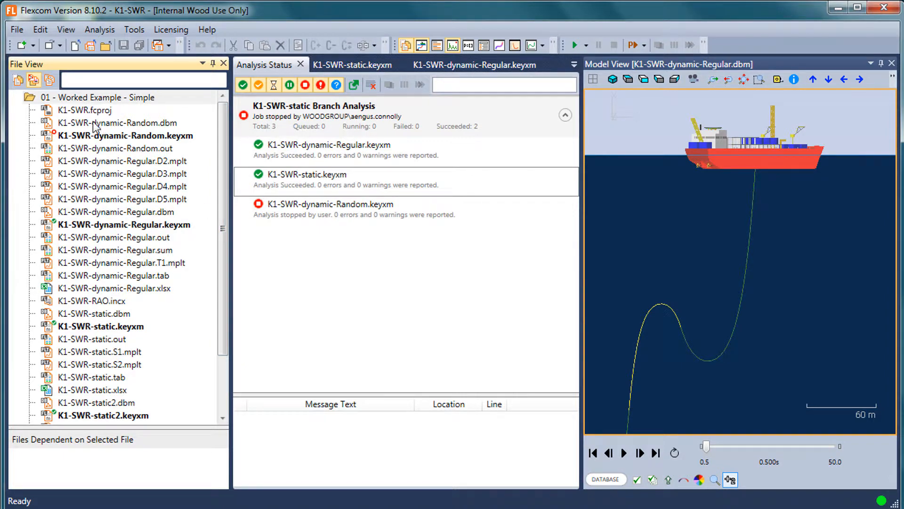
{"action": "left_click", "coordinate": [120, 98]}
{"action": "left_click", "coordinate": [107, 113]}
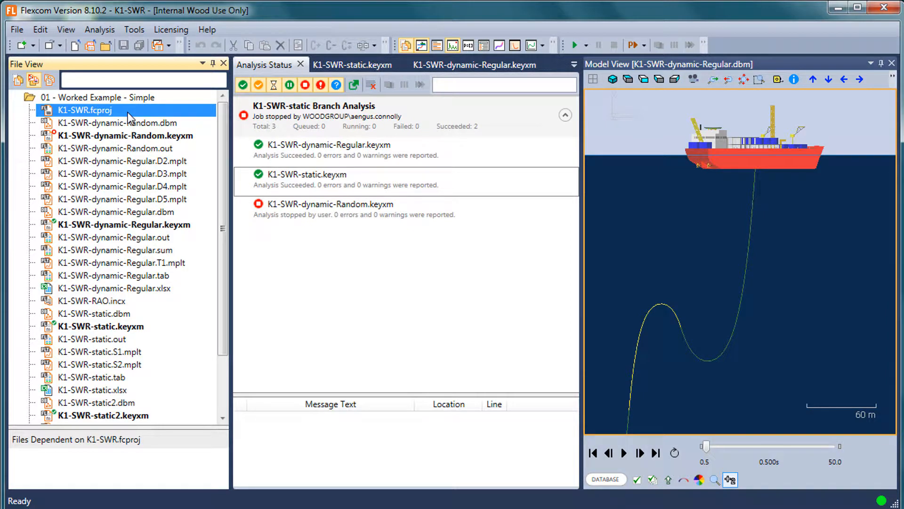
Open K1-SWR-dynamic-Random.dbm in the Flexcom Database Viewer and maximize the viewer window
{"action": "left_click", "coordinate": [150, 124]}
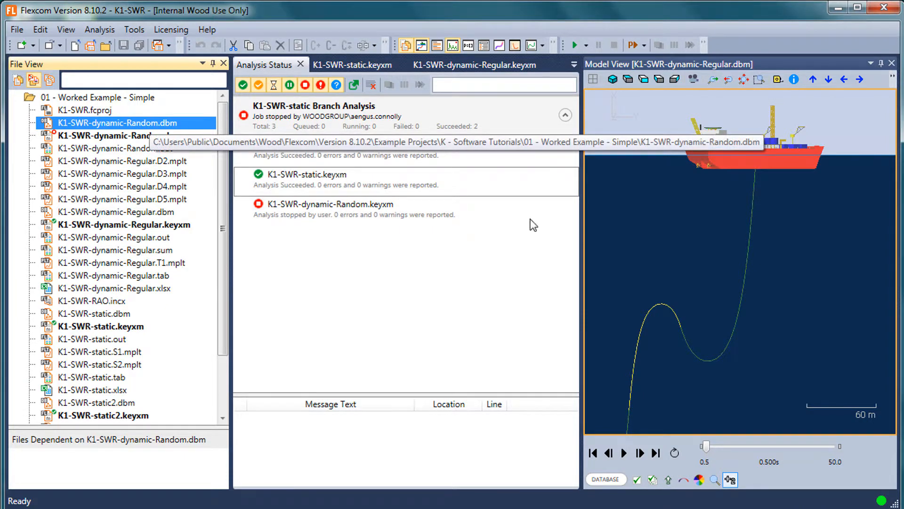
{"action": "double_click", "coordinate": [130, 124]}
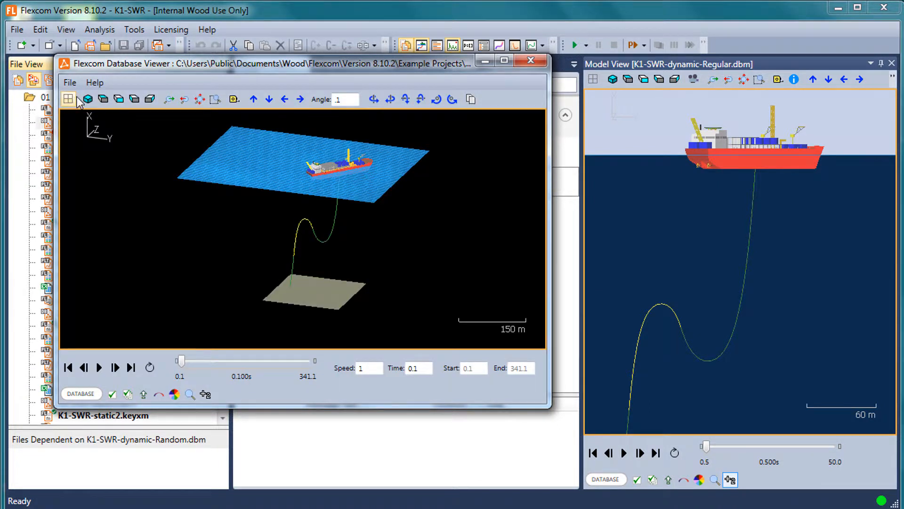
{"action": "left_click", "coordinate": [88, 98]}
{"action": "left_click", "coordinate": [503, 61]}
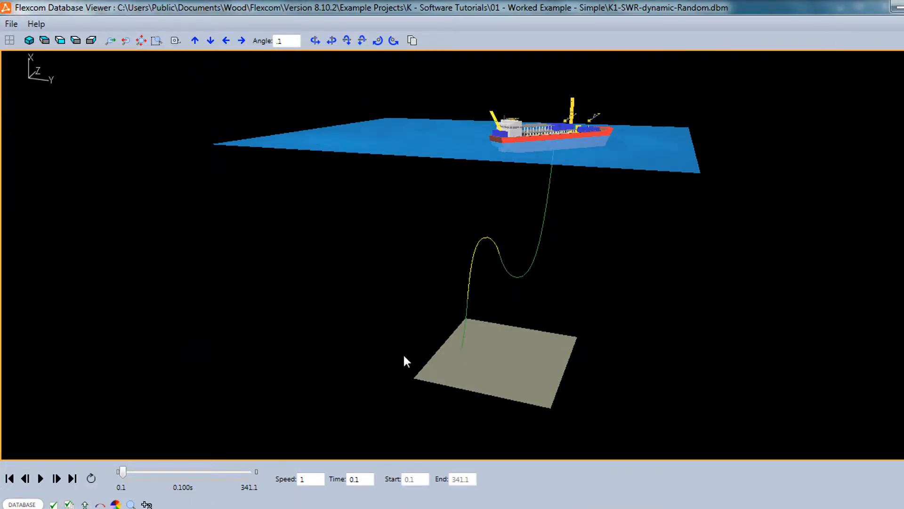
Set the view background to Daytime in the database viewer, then close the viewer after inspecting the model
{"action": "left_click", "coordinate": [53, 504]}
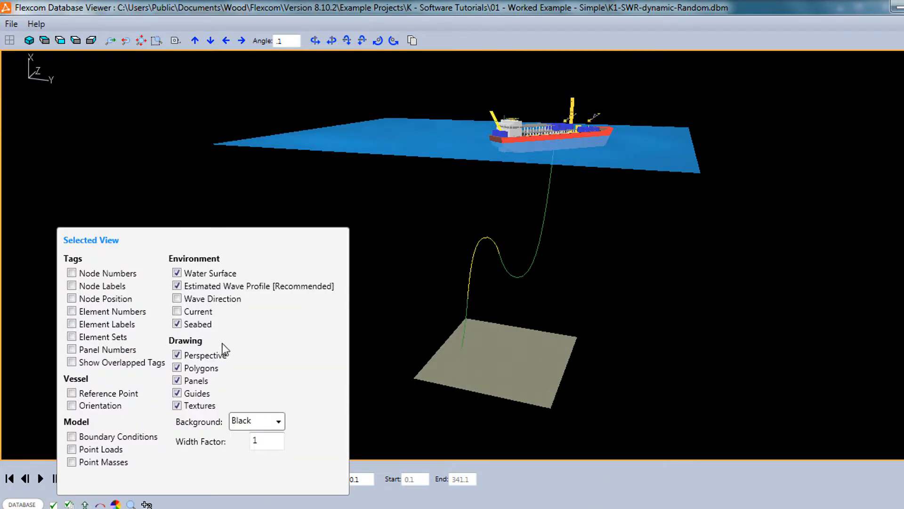
{"action": "left_click", "coordinate": [267, 421]}
{"action": "left_click", "coordinate": [254, 435]}
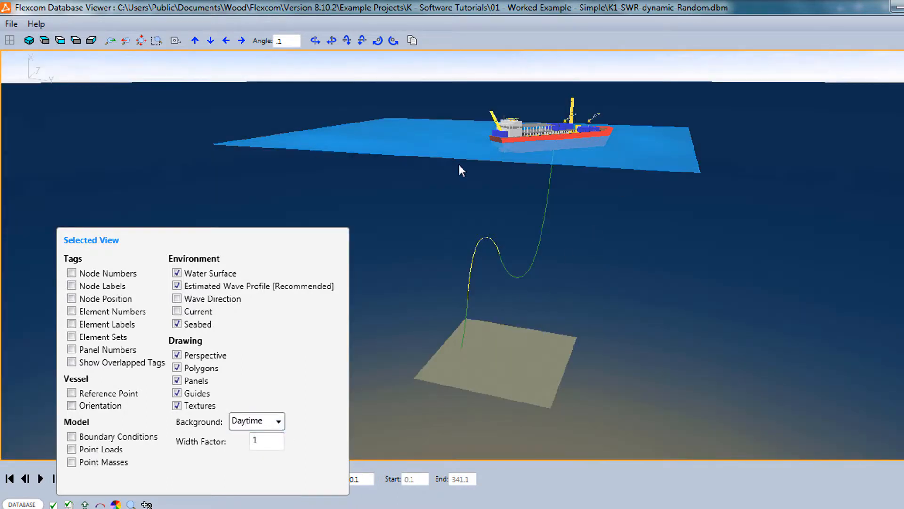
{"action": "left_click", "coordinate": [484, 208]}
{"action": "scroll", "coordinate": [488, 228], "scroll_direction": "up", "scroll_amount": 2}
{"action": "scroll", "coordinate": [491, 227], "scroll_direction": "down", "scroll_amount": 2}
{"action": "left_click_drag", "start_coordinate": [491, 227], "coordinate": [483, 256]}
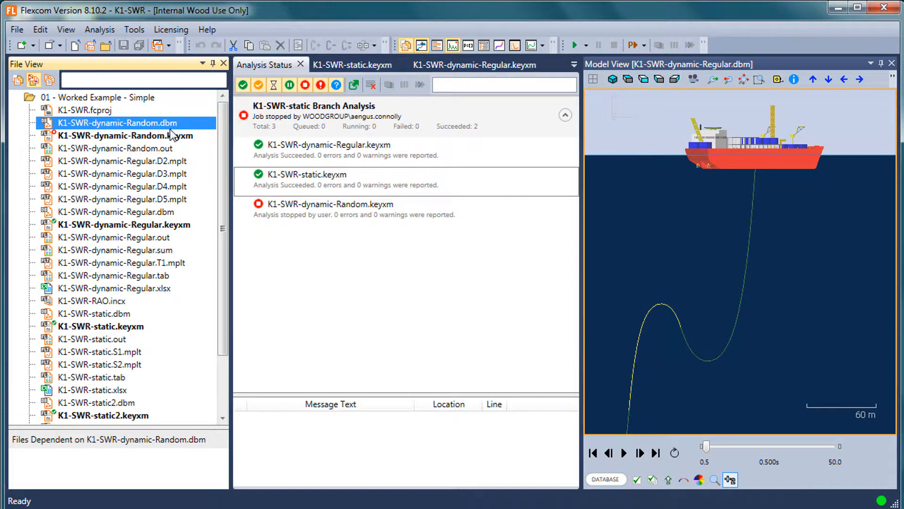
Open the K1-SWR-dynamic-Random.out output file and give it more room by narrowing the file list and closing the model view
{"action": "left_click", "coordinate": [171, 137]}
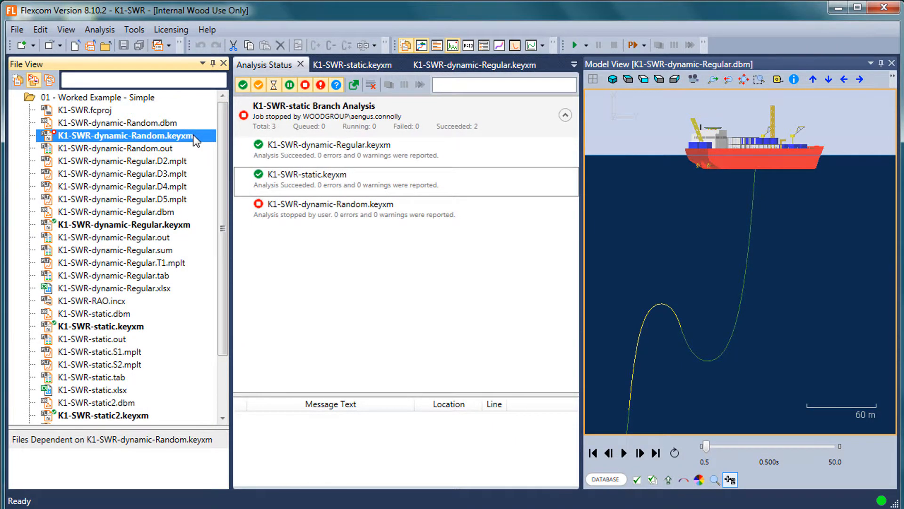
{"action": "double_click", "coordinate": [156, 149]}
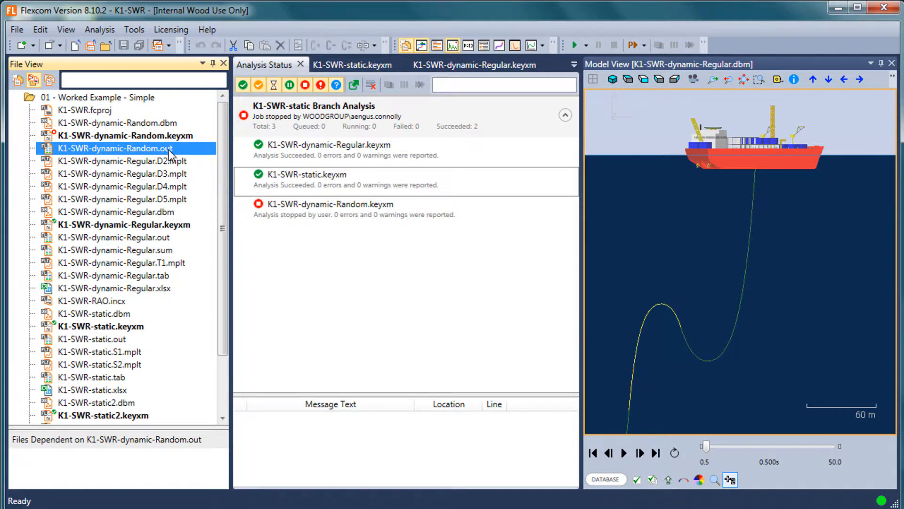
{"action": "left_click_drag", "start_coordinate": [231, 185], "coordinate": [147, 185]}
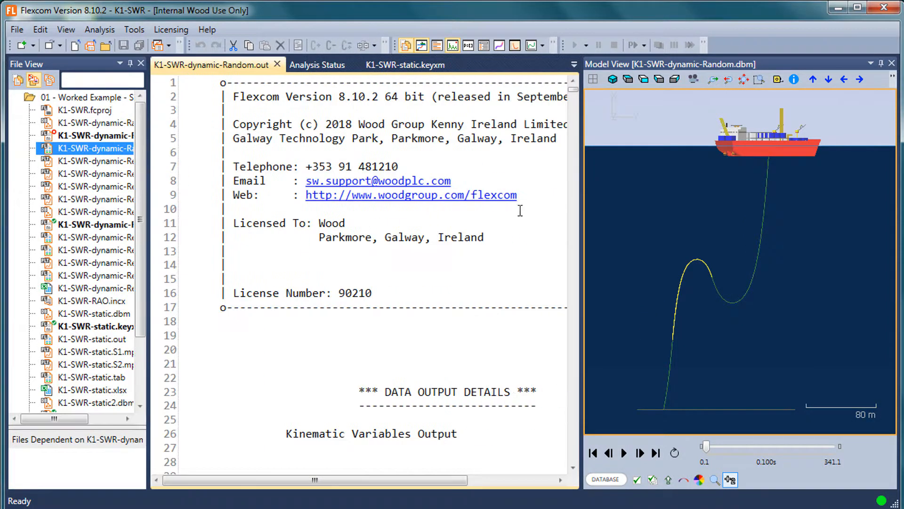
{"action": "left_click", "coordinate": [891, 63]}
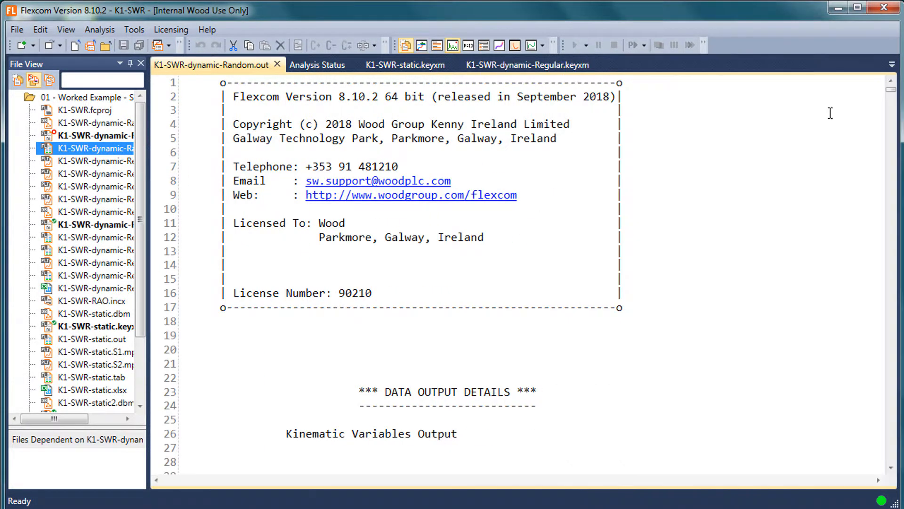
{"action": "left_click", "coordinate": [599, 198]}
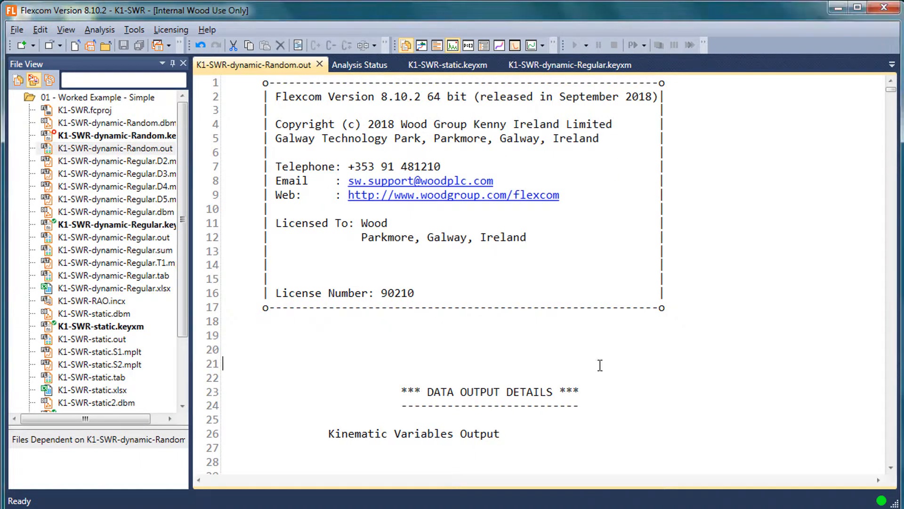
Search the K1-SWR-dynamic-Random.out output file for "length" and examine the element lengths in the Element Properties table
{"action": "scroll", "coordinate": [599, 365], "scroll_direction": "down", "scroll_amount": 15}
{"action": "scroll", "coordinate": [600, 366], "scroll_direction": "down", "scroll_amount": 20}
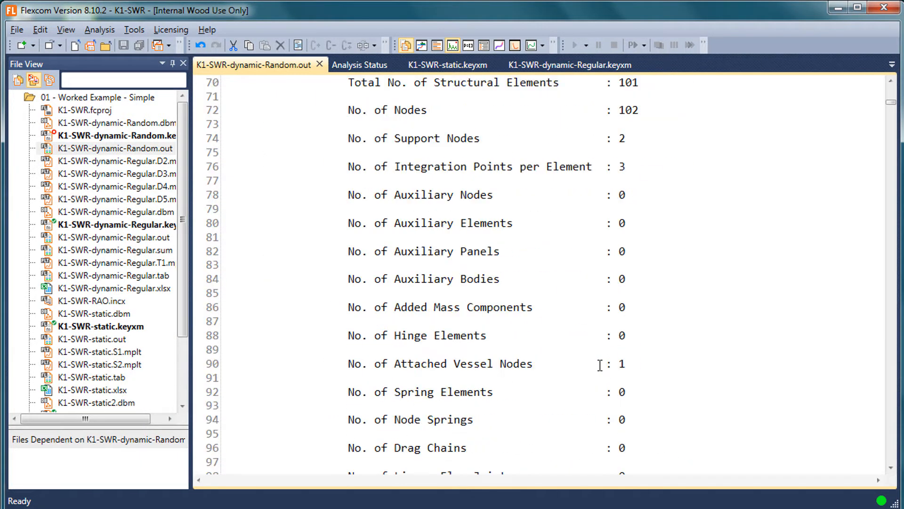
{"action": "scroll", "coordinate": [600, 365], "scroll_direction": "down", "scroll_amount": 5}
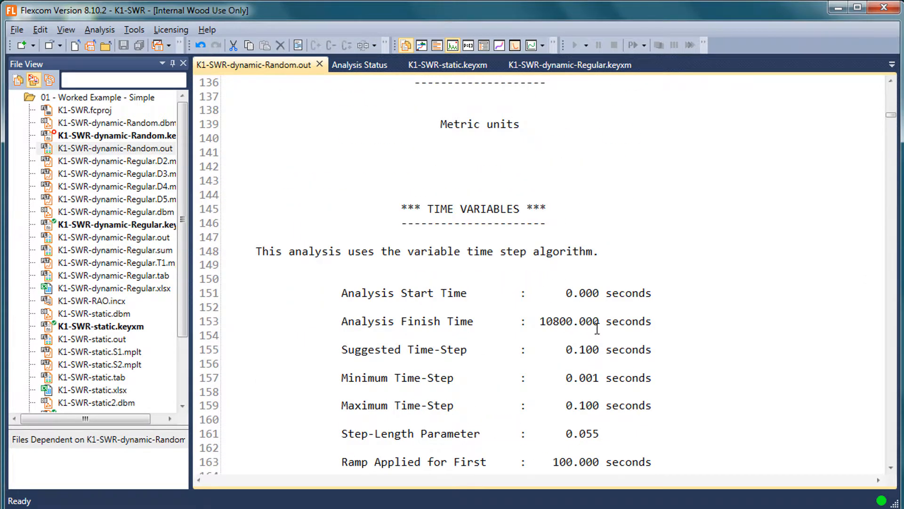
{"action": "key", "text": "ctrl+f"}
{"action": "type", "text": "length"}
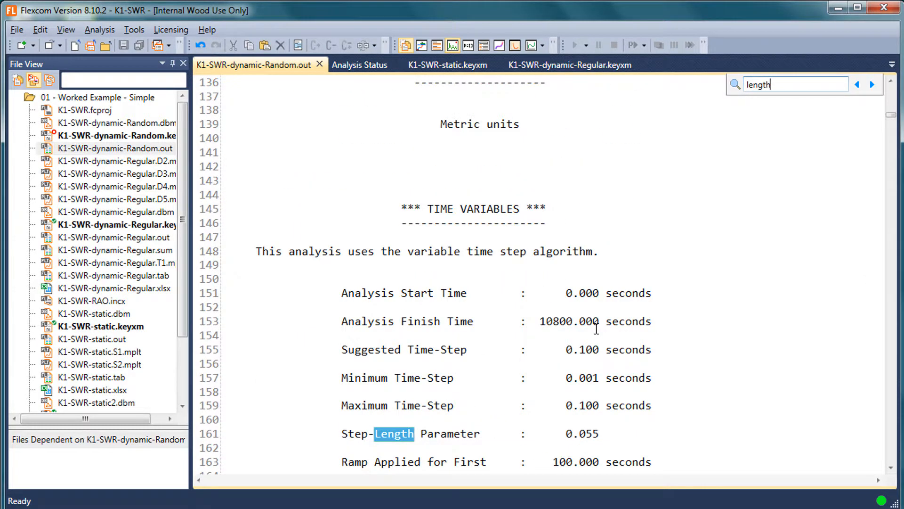
{"action": "left_click", "coordinate": [872, 85]}
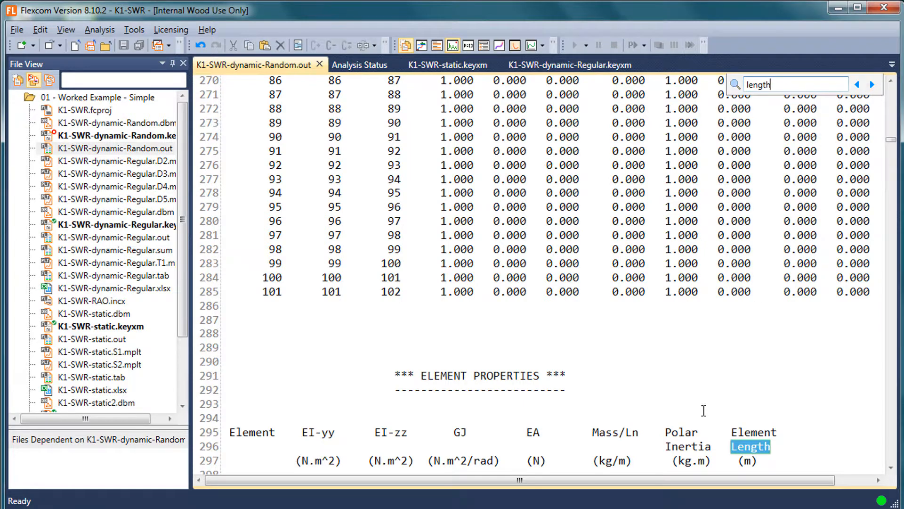
{"action": "key", "text": "Escape"}
{"action": "scroll", "coordinate": [747, 317], "scroll_direction": "down", "scroll_amount": 3}
{"action": "scroll", "coordinate": [748, 316], "scroll_direction": "down", "scroll_amount": 2}
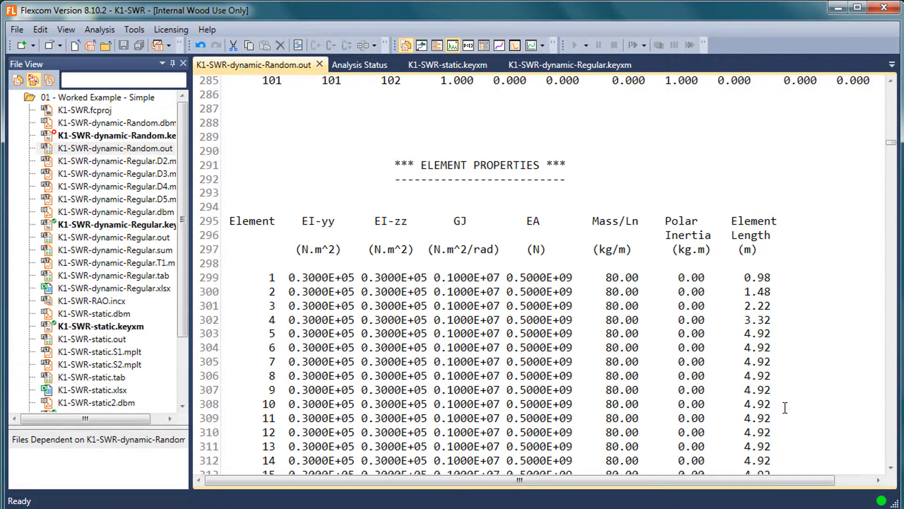
{"action": "scroll", "coordinate": [372, 234], "scroll_direction": "down", "scroll_amount": 1}
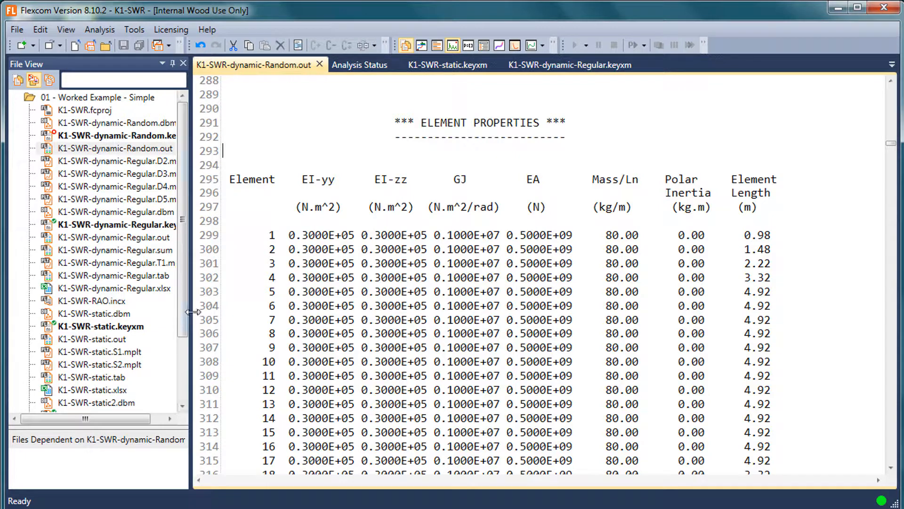
Widen the file list to fit the full file names, and open the K1-SWR-dynamic-Regular.D2.mplt plot
{"action": "left_click_drag", "start_coordinate": [191, 312], "coordinate": [210, 313]}
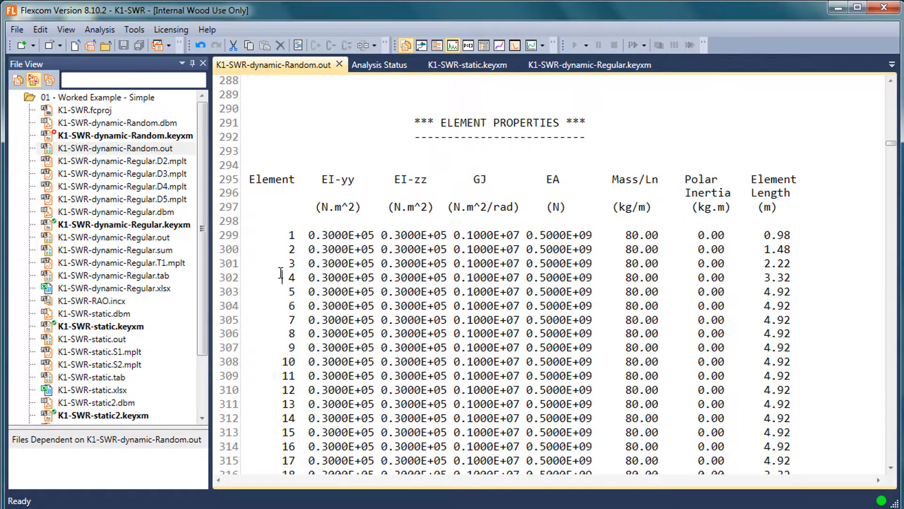
{"action": "left_click_drag", "start_coordinate": [210, 272], "coordinate": [221, 271]}
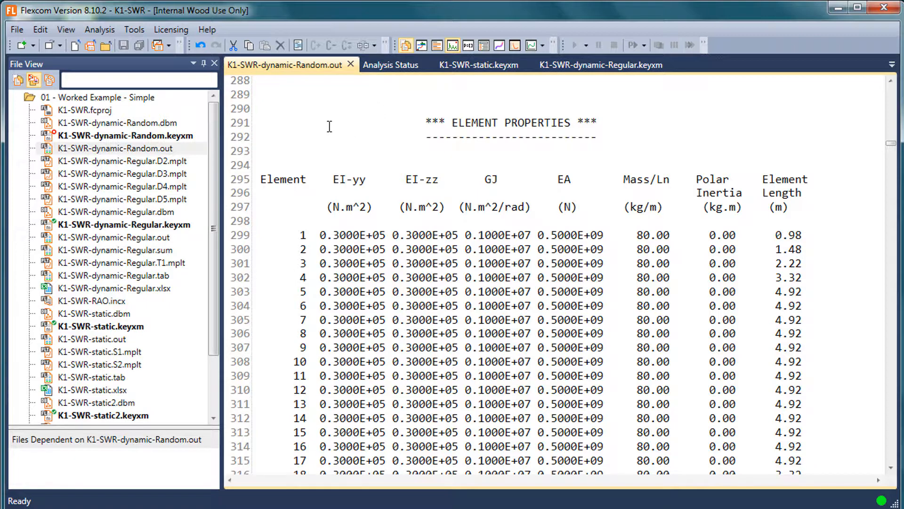
{"action": "left_click", "coordinate": [173, 161]}
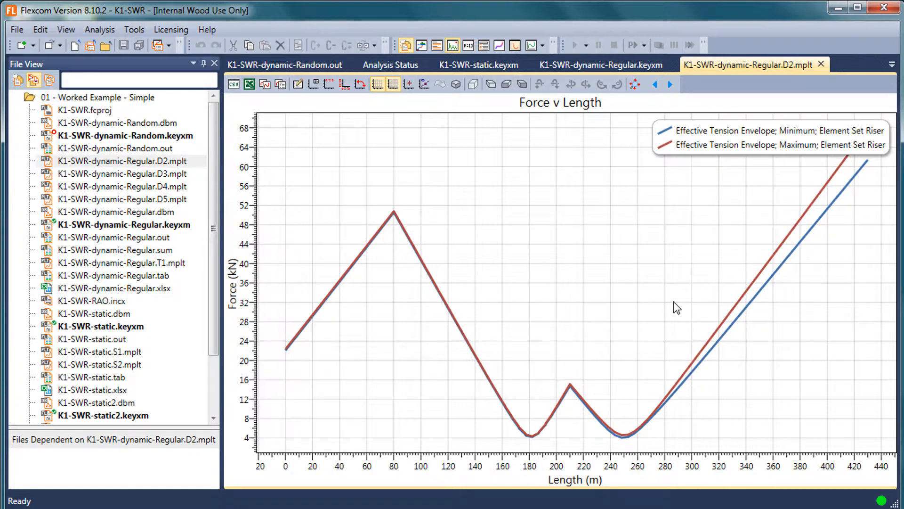
{"action": "left_click", "coordinate": [181, 173]}
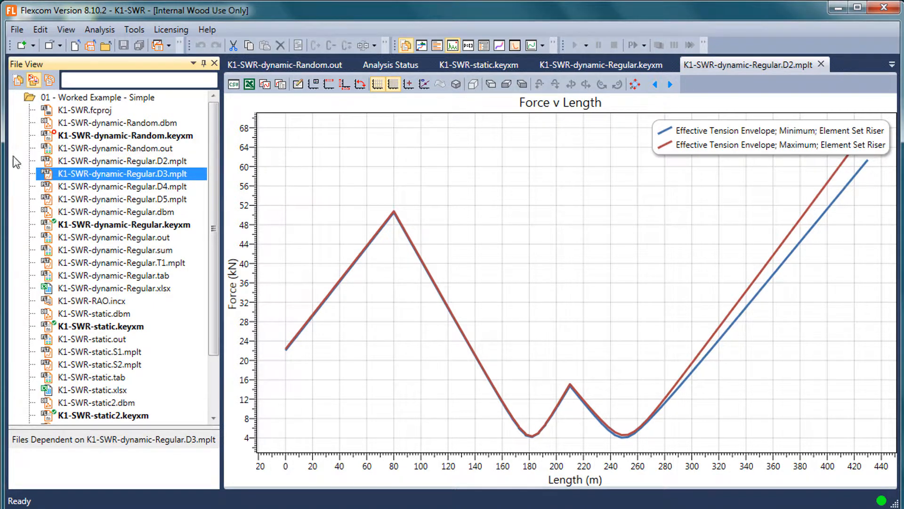
{"action": "key", "text": "Up"}
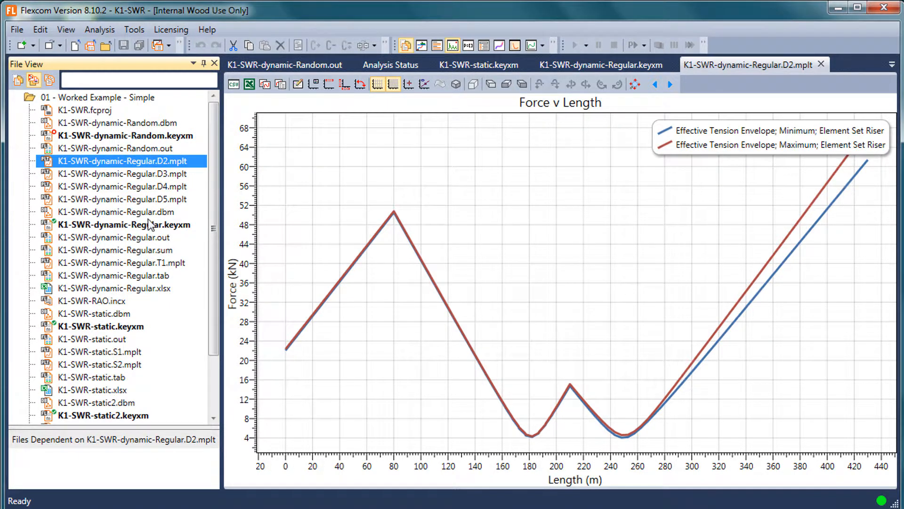
Open K1-SWR-dynamic-Regular.sum and K1-SWR-dynamic-Regular.tab, and examine the effective tension envelope table for the Riser element set
{"action": "double_click", "coordinate": [164, 251]}
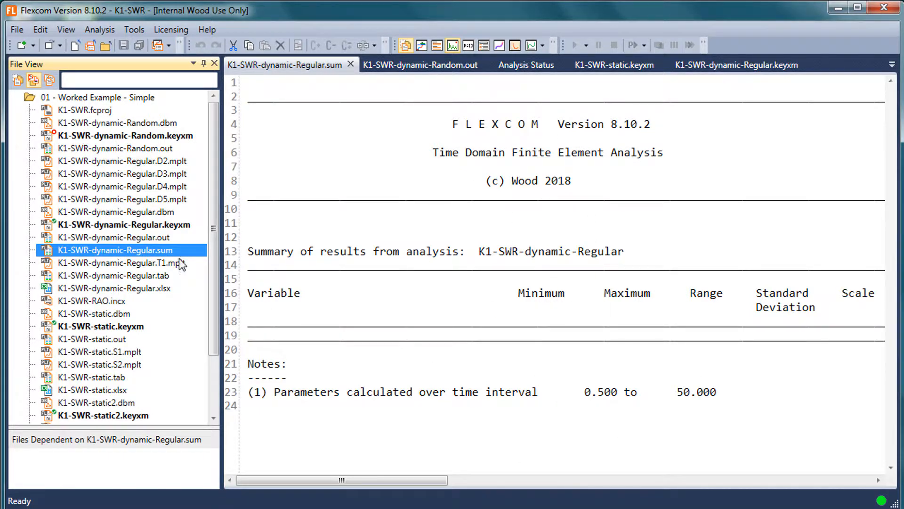
{"action": "left_click", "coordinate": [161, 276]}
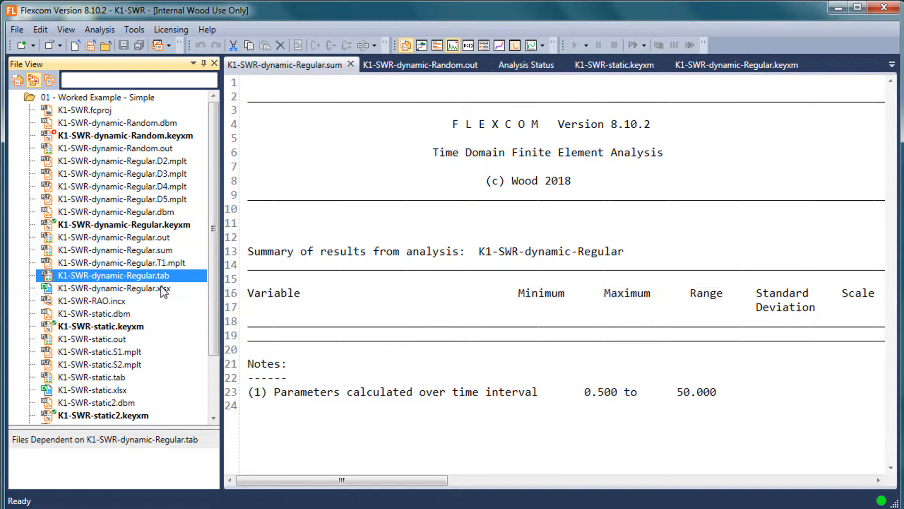
{"action": "left_click", "coordinate": [158, 286]}
{"action": "left_click", "coordinate": [158, 275]}
{"action": "double_click", "coordinate": [159, 275]}
{"action": "scroll", "coordinate": [546, 323], "scroll_direction": "down", "scroll_amount": 11}
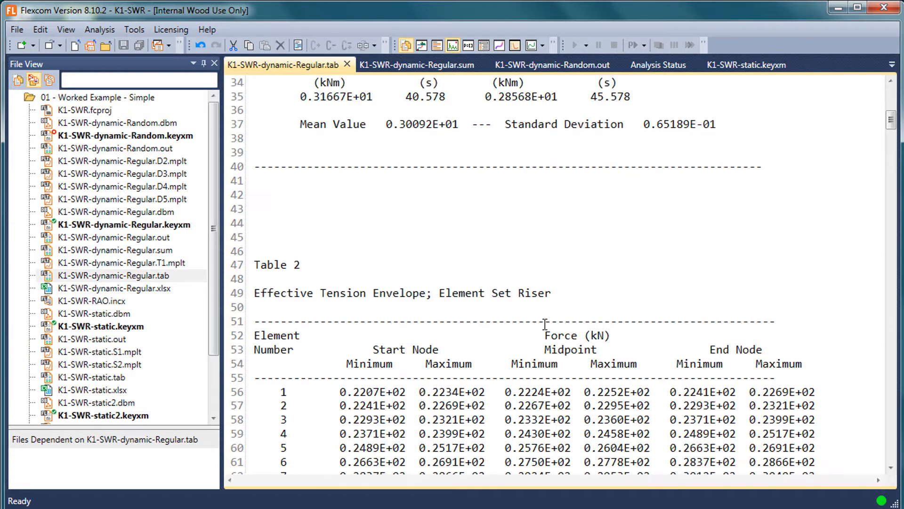
{"action": "scroll", "coordinate": [544, 324], "scroll_direction": "down", "scroll_amount": 5}
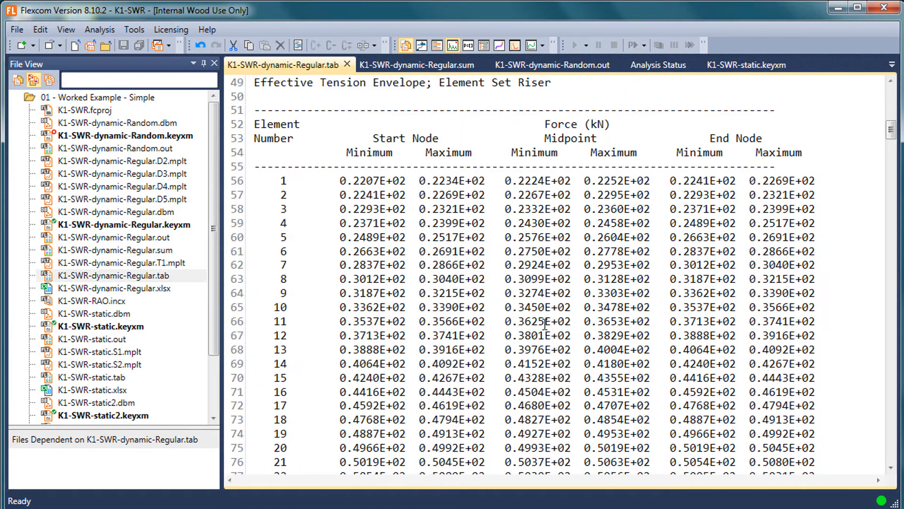
{"action": "left_click", "coordinate": [171, 288]}
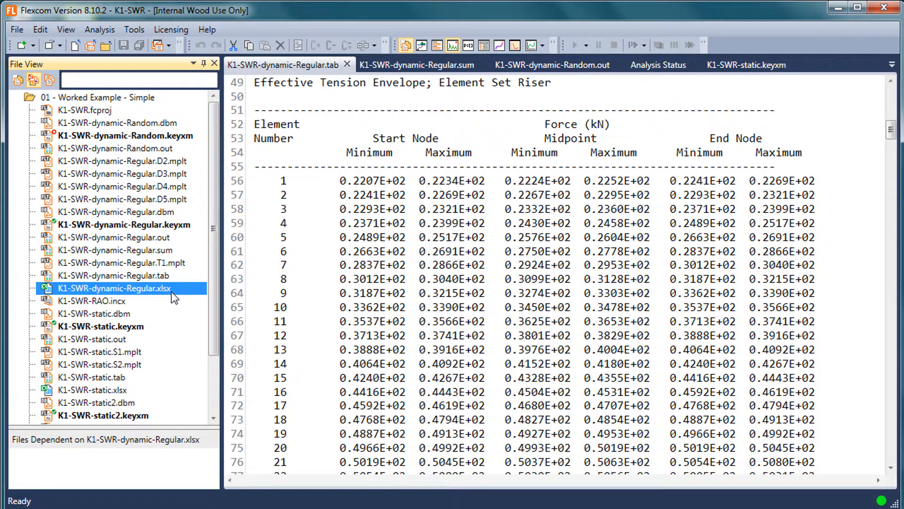
{"action": "double_click", "coordinate": [173, 295]}
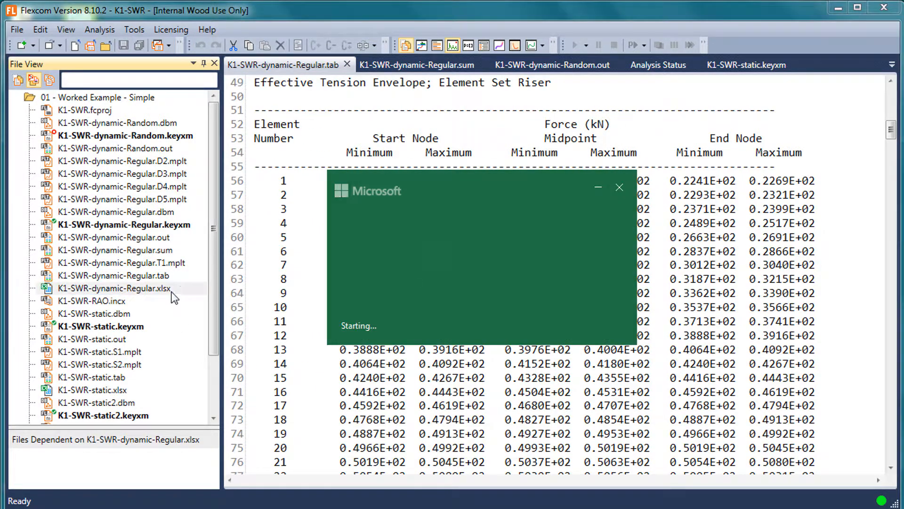
{"action": "left_click", "coordinate": [619, 188]}
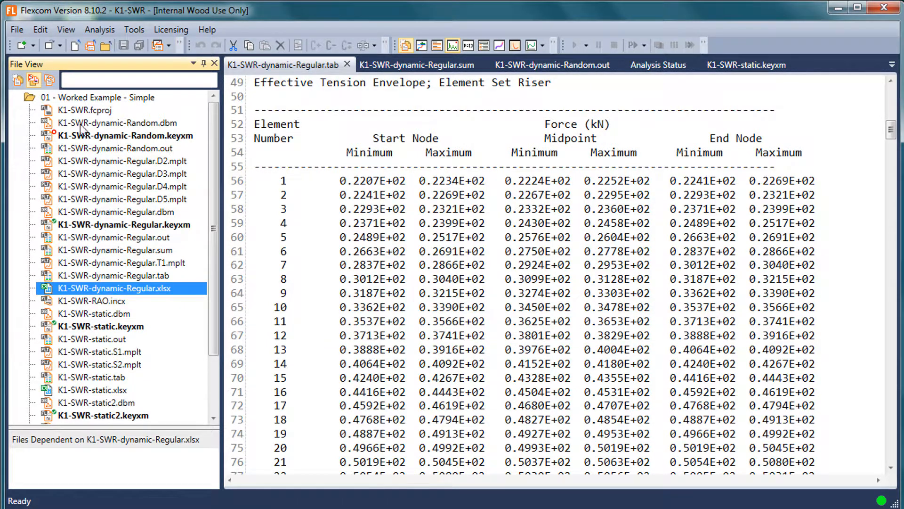
Close all open documents except K1-SWR-static.keyxm
{"action": "right_click", "coordinate": [295, 71]}
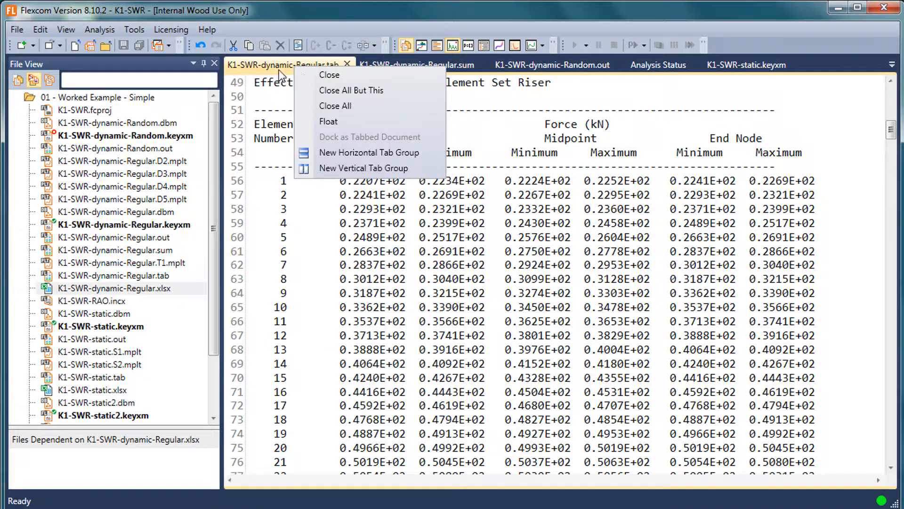
{"action": "left_click", "coordinate": [275, 195]}
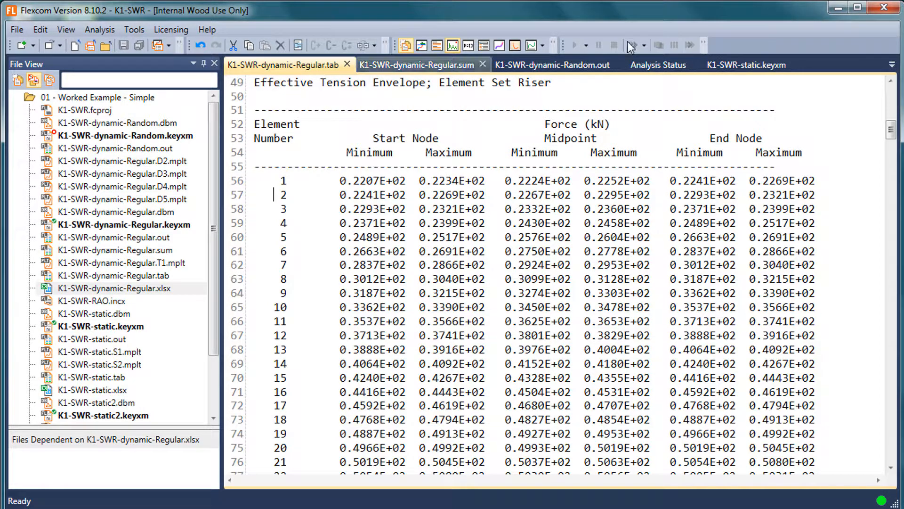
{"action": "left_click", "coordinate": [745, 66]}
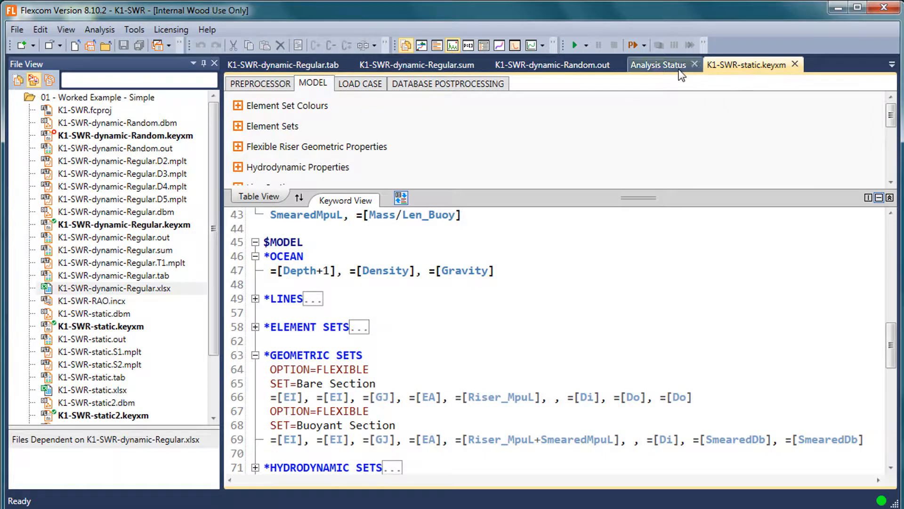
{"action": "right_click", "coordinate": [744, 71]}
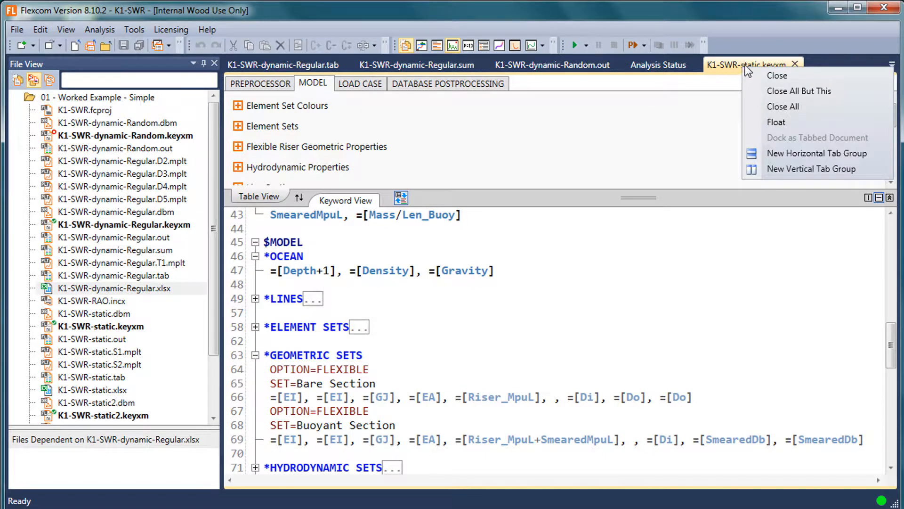
{"action": "left_click", "coordinate": [682, 134]}
{"action": "right_click", "coordinate": [719, 66]}
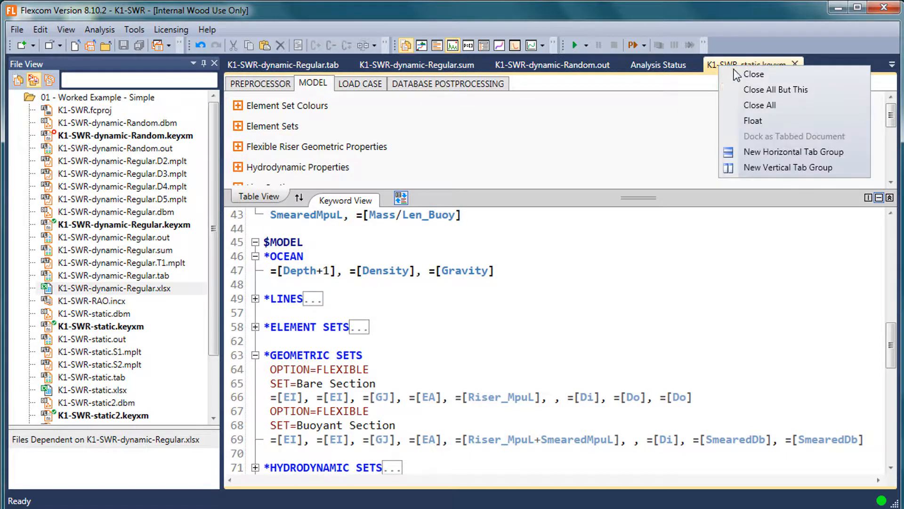
{"action": "left_click", "coordinate": [761, 88]}
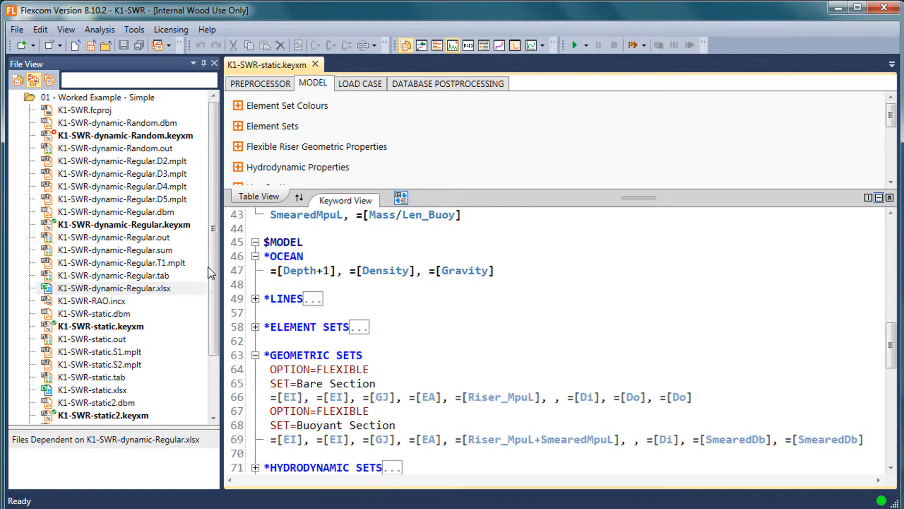
Run Directory Cleanup on the 01 - Worked Example - Simple folder, deleting all listed output file types and including subfolders
{"action": "left_click", "coordinate": [76, 100]}
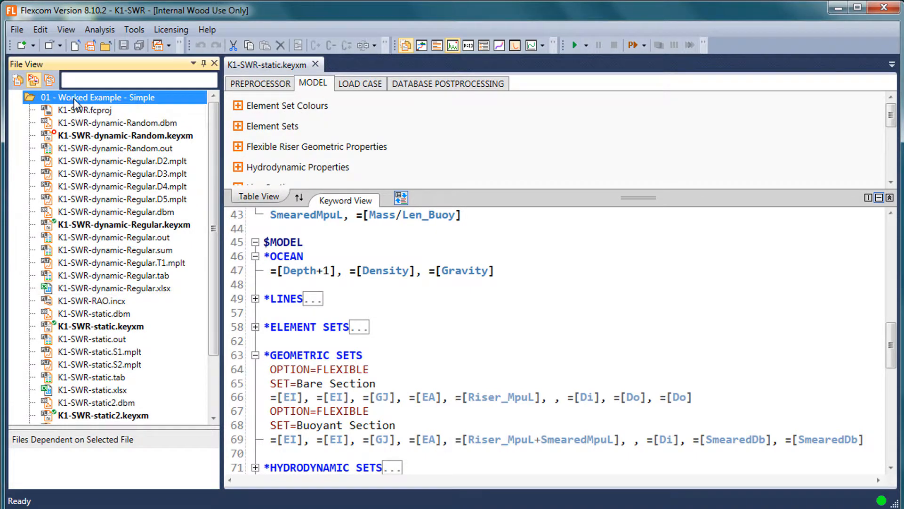
{"action": "right_click", "coordinate": [75, 100]}
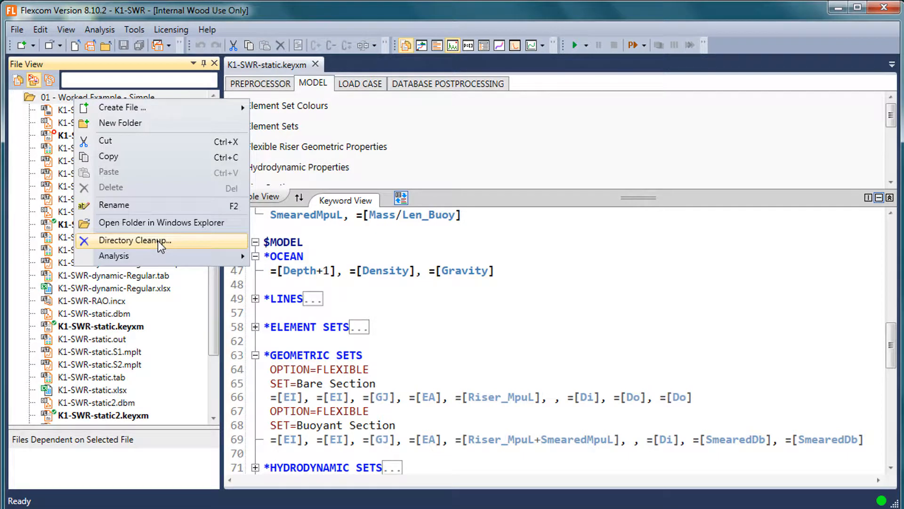
{"action": "left_click", "coordinate": [307, 241]}
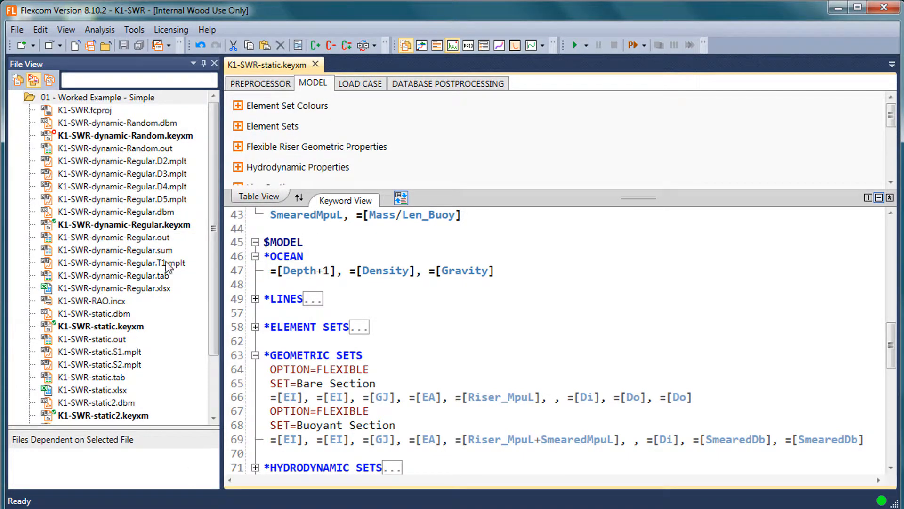
{"action": "left_click", "coordinate": [211, 377]}
{"action": "left_click_drag", "start_coordinate": [214, 335], "coordinate": [216, 245]}
{"action": "right_click", "coordinate": [82, 98]}
{"action": "left_click", "coordinate": [146, 241]}
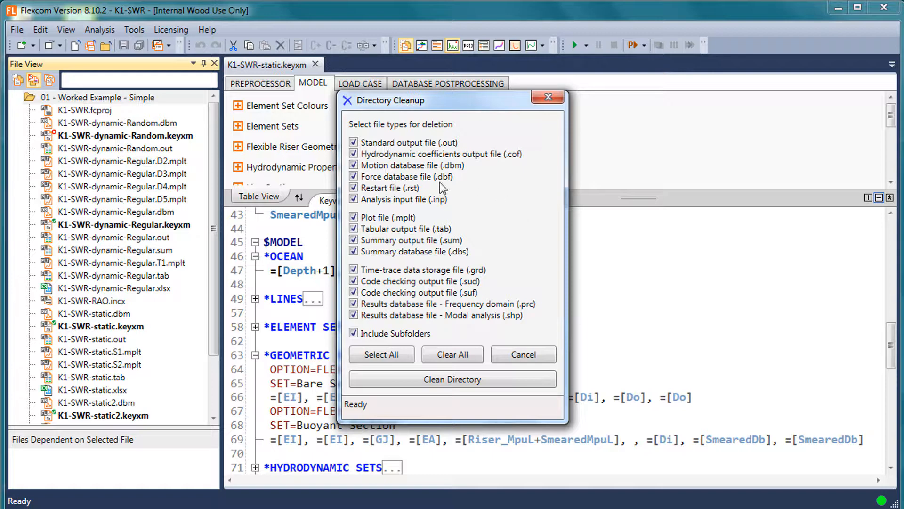
{"action": "left_click", "coordinate": [465, 380]}
{"action": "left_click", "coordinate": [498, 313]}
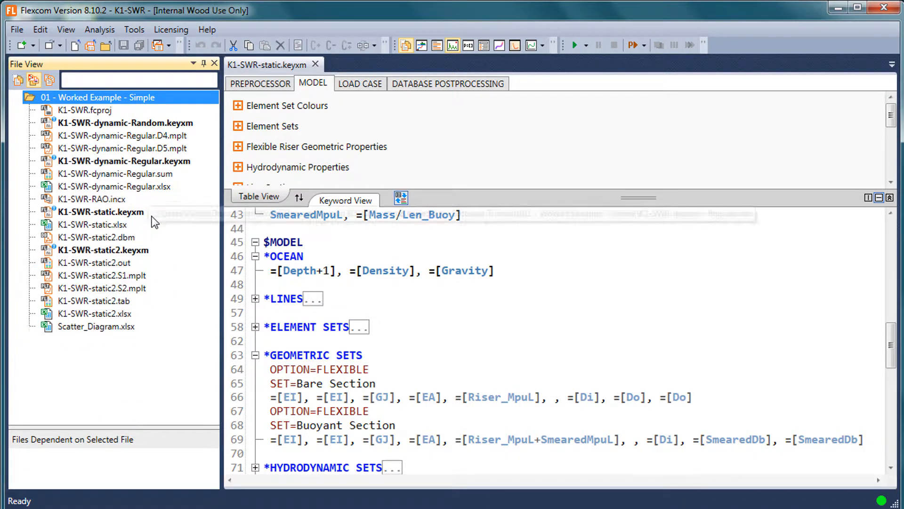
Review the files left in the folder, including the dynamic keyword files, K1-SWR-RAO.incx and K1-SWR-dynamic-Regular.xlsx
{"action": "left_click", "coordinate": [150, 124]}
{"action": "left_click", "coordinate": [146, 136]}
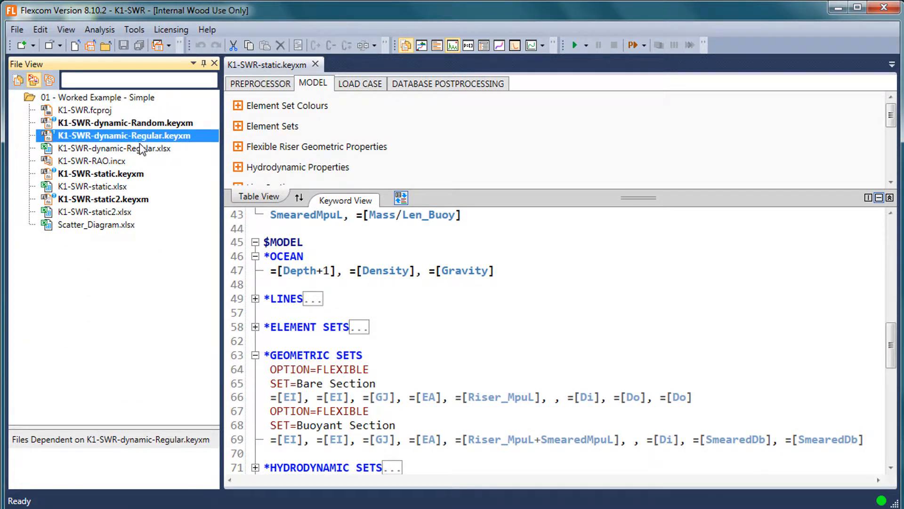
{"action": "left_click", "coordinate": [124, 162]}
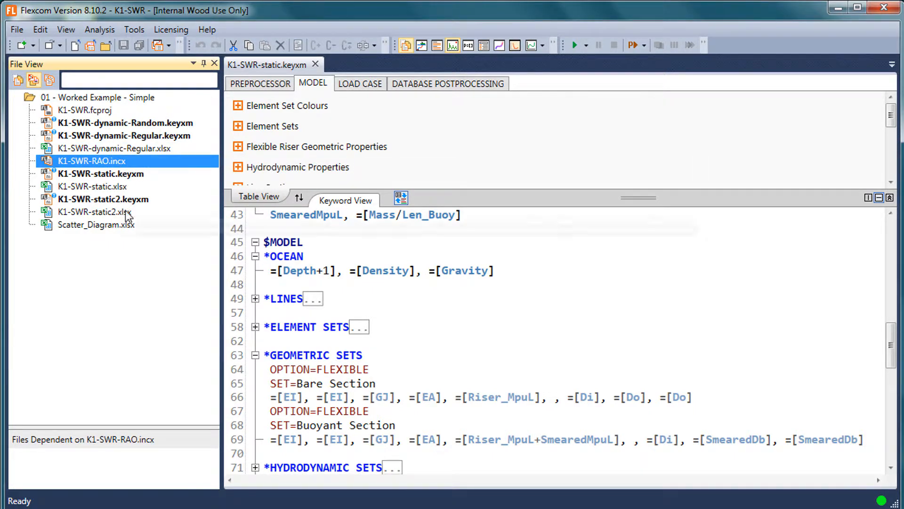
{"action": "left_click", "coordinate": [156, 149]}
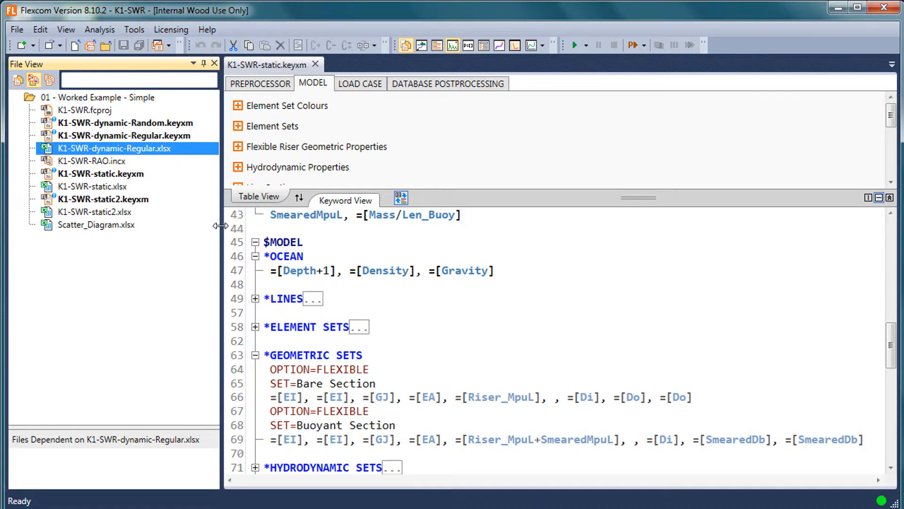
Look over the available Analysis commands and make the file list slightly wider
{"action": "left_click_drag", "start_coordinate": [220, 226], "coordinate": [203, 224]}
{"action": "left_click", "coordinate": [99, 29]}
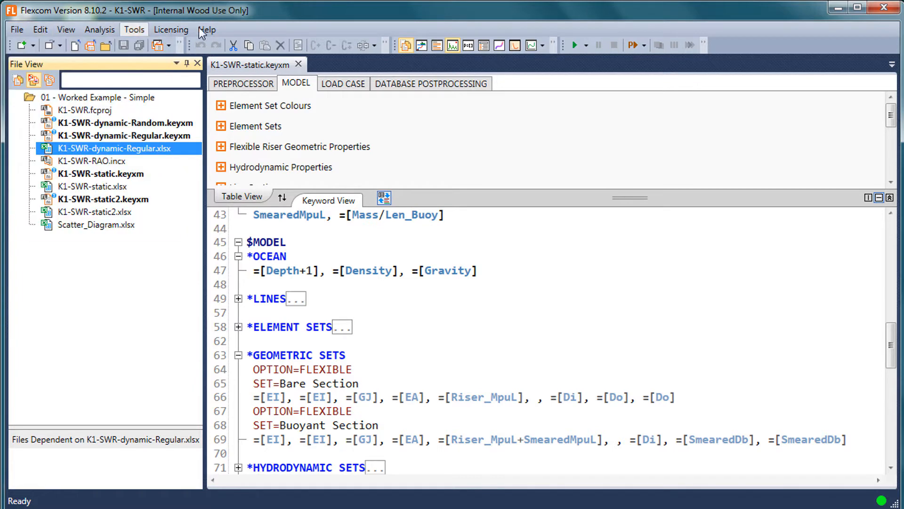
{"action": "mouse_move", "coordinate": [111, 31]}
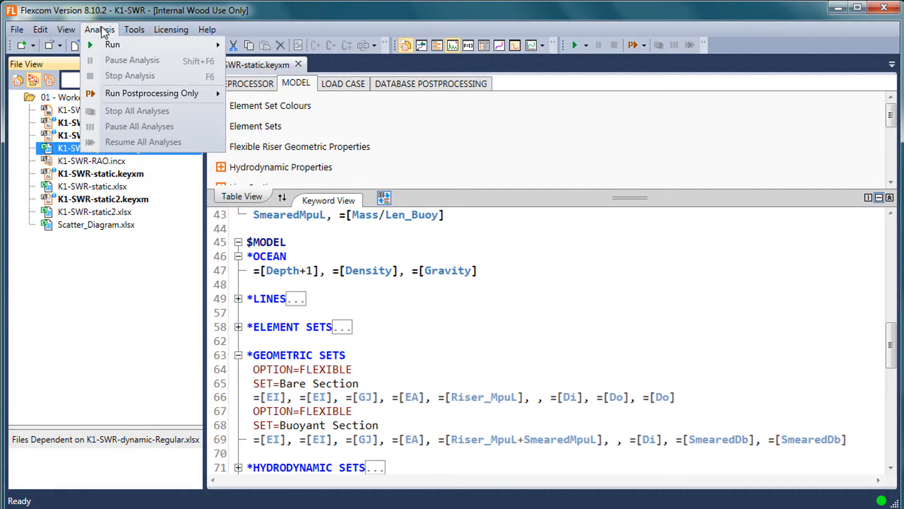
{"action": "left_click", "coordinate": [161, 235]}
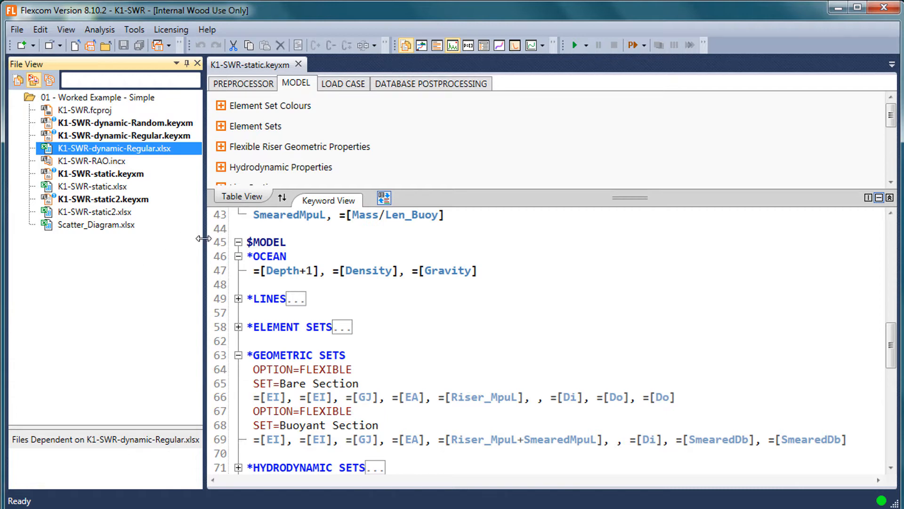
{"action": "left_click_drag", "start_coordinate": [203, 244], "coordinate": [226, 244]}
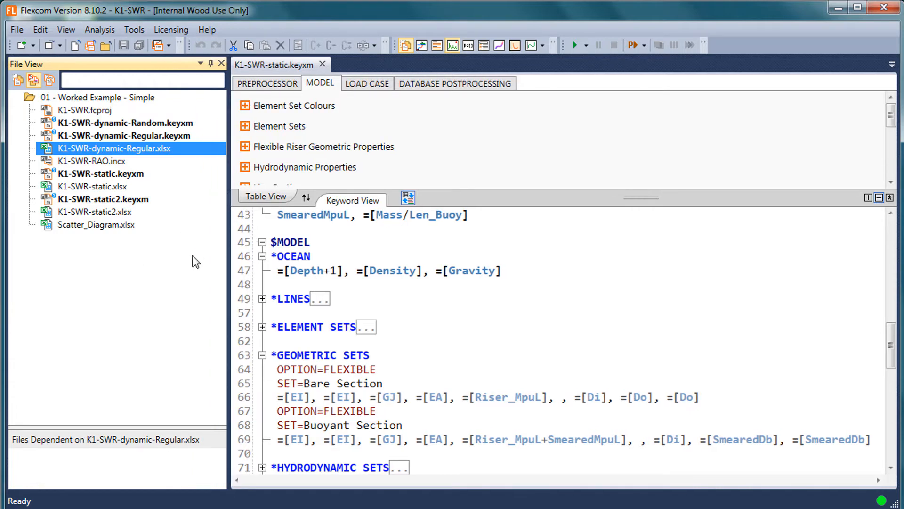